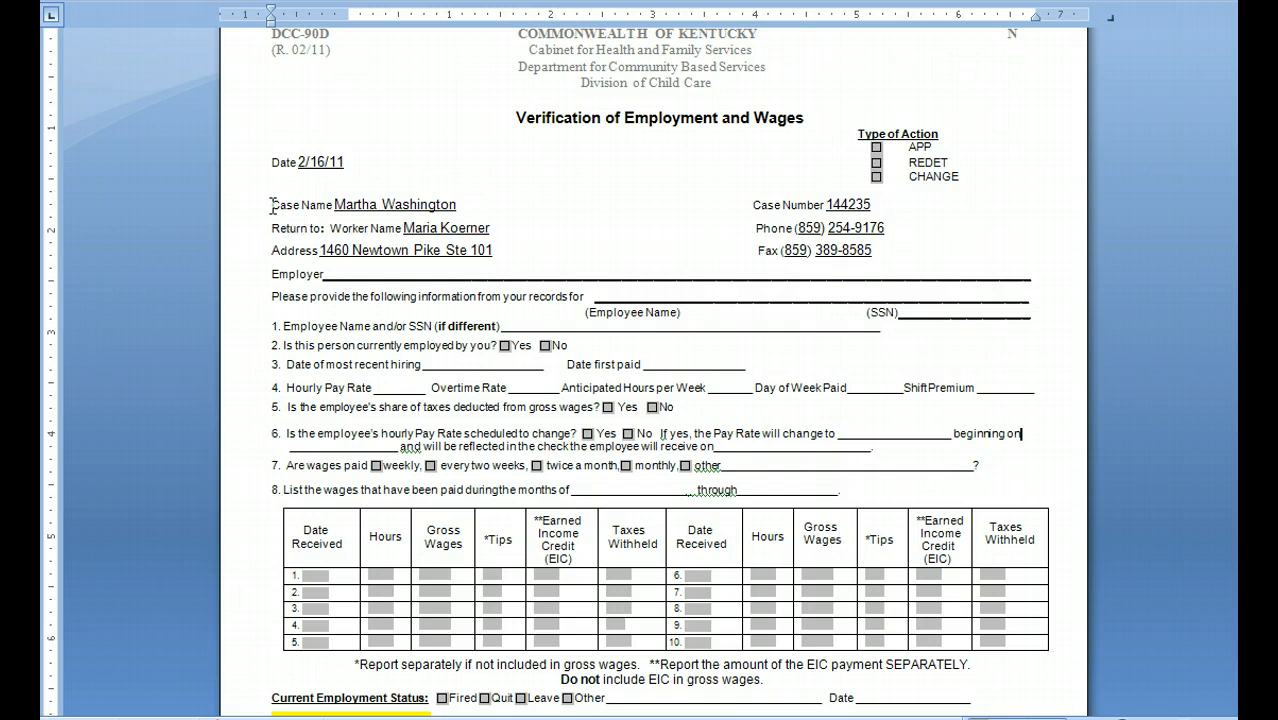
Step: Review the Verification of Employment and Wages form from the case details down to the employer signature section
{"action": "left_click", "coordinate": [276, 277]}
{"action": "scroll", "coordinate": [316, 322], "scroll_direction": "down", "scroll_amount": 3}
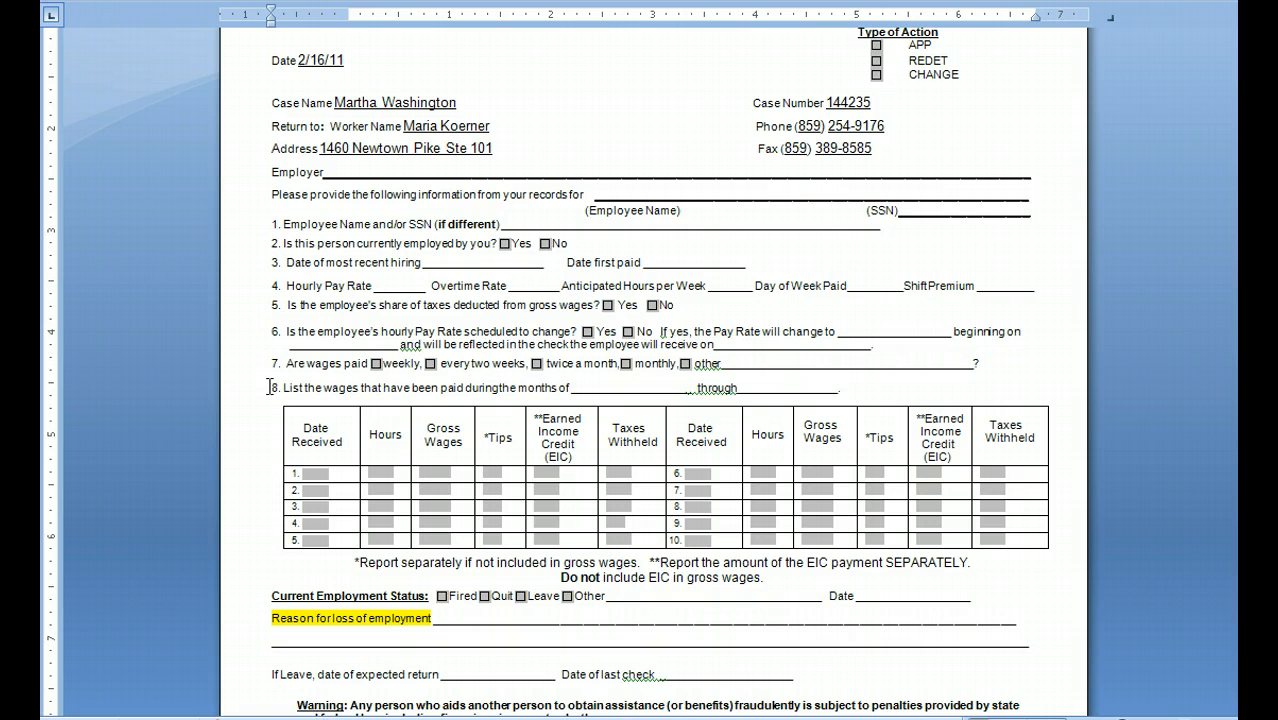
{"action": "scroll", "coordinate": [193, 503], "scroll_direction": "down", "scroll_amount": 6}
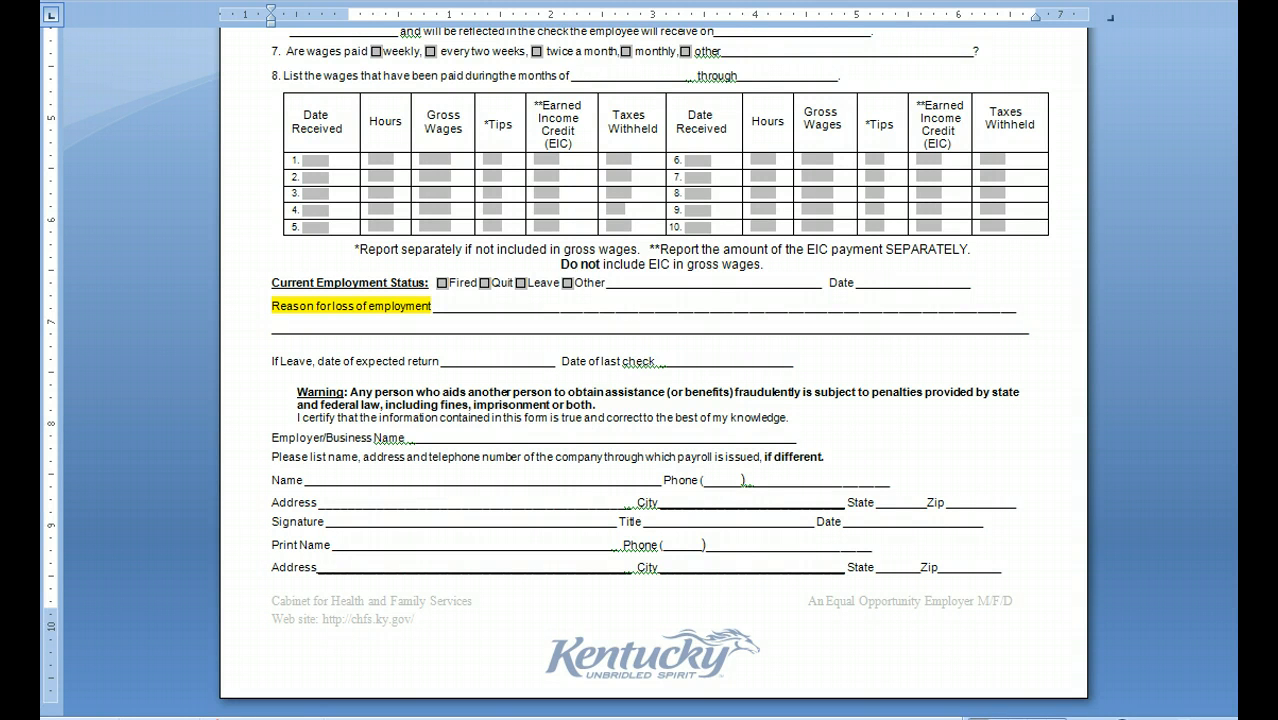
{"action": "scroll", "coordinate": [516, 588], "scroll_direction": "up", "scroll_amount": 5}
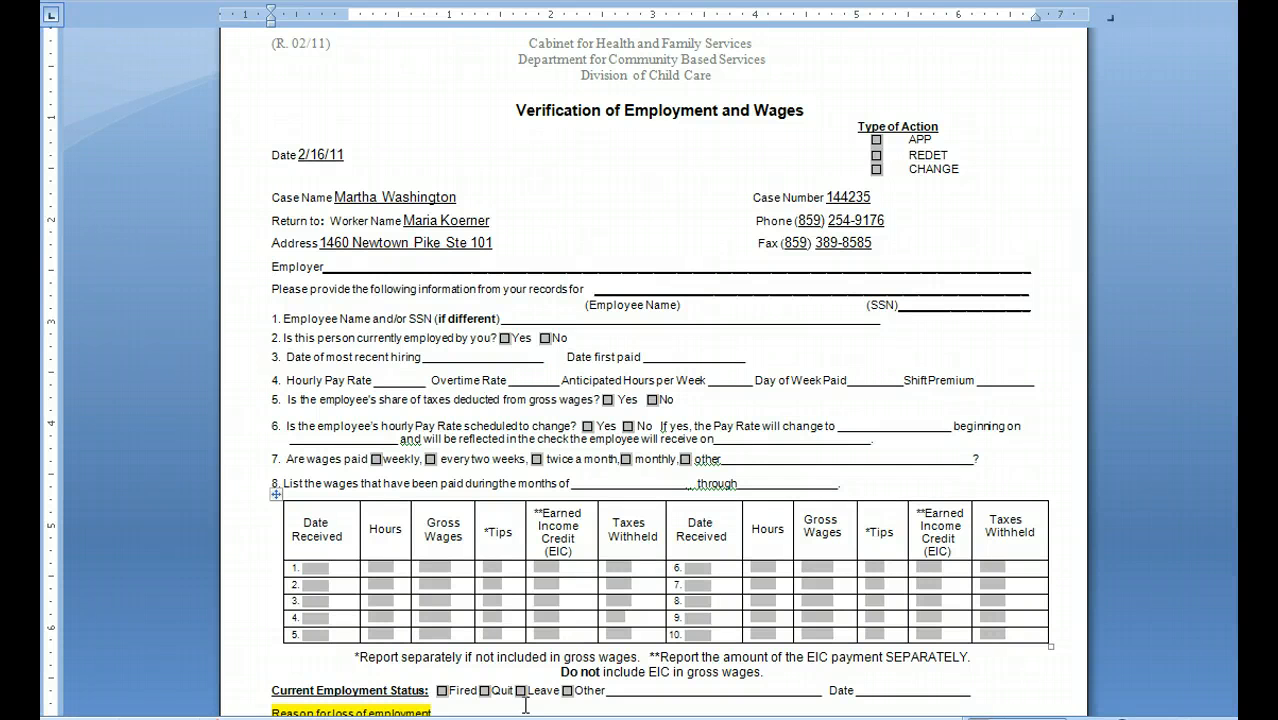
Step: Switch to the KICCS case summary, correct the spelling of "working" in the new employer-change comment and save the comment
{"action": "left_click", "coordinate": [400, 718]}
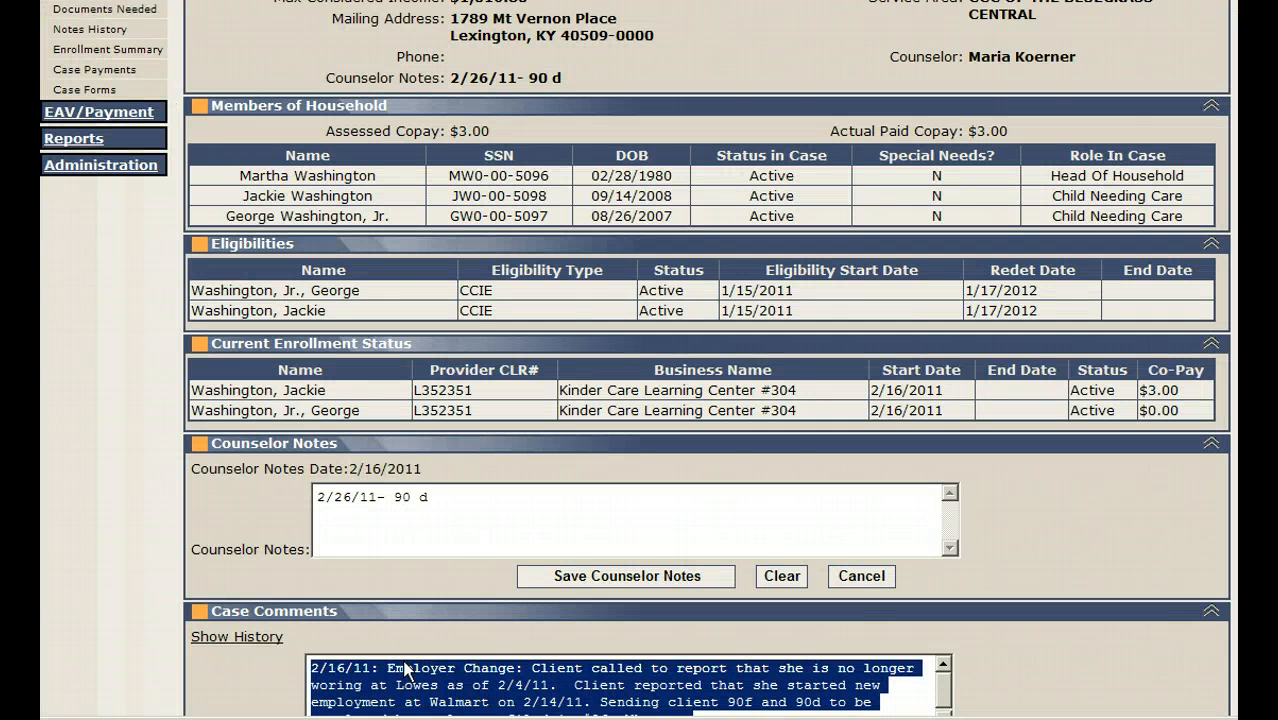
{"action": "left_click", "coordinate": [405, 677]}
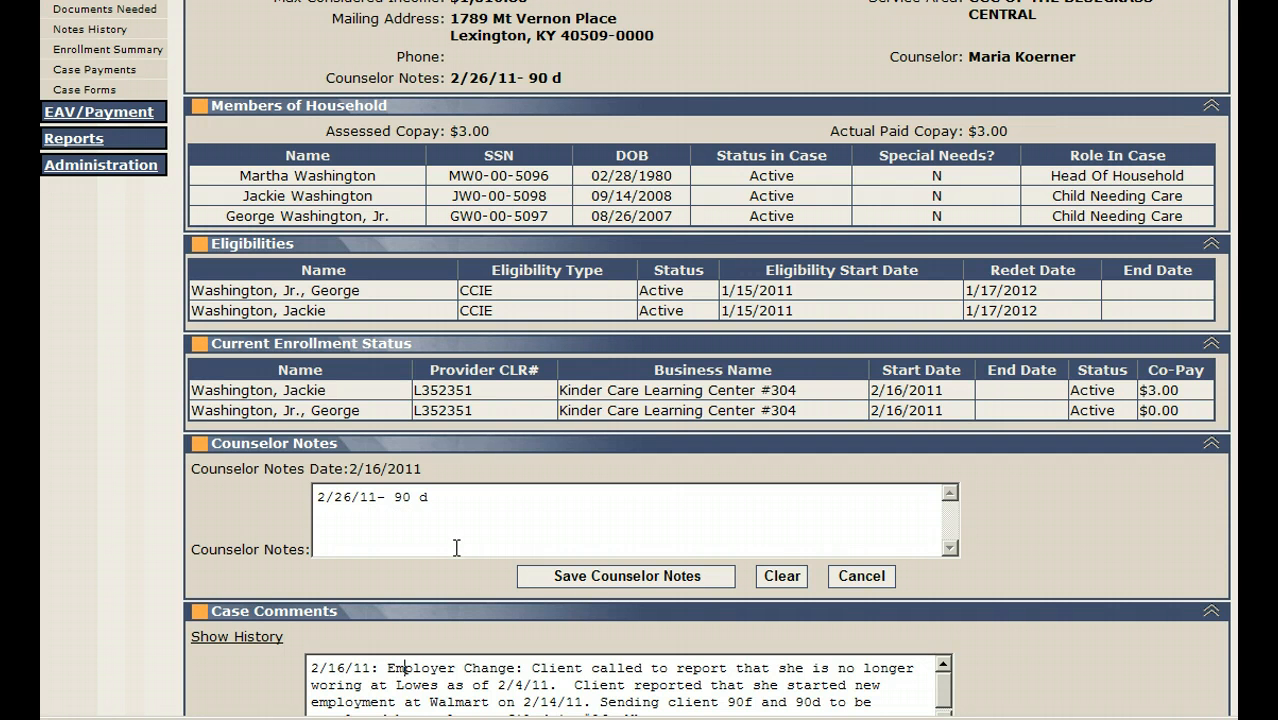
{"action": "scroll", "coordinate": [456, 548], "scroll_direction": "down", "scroll_amount": 2}
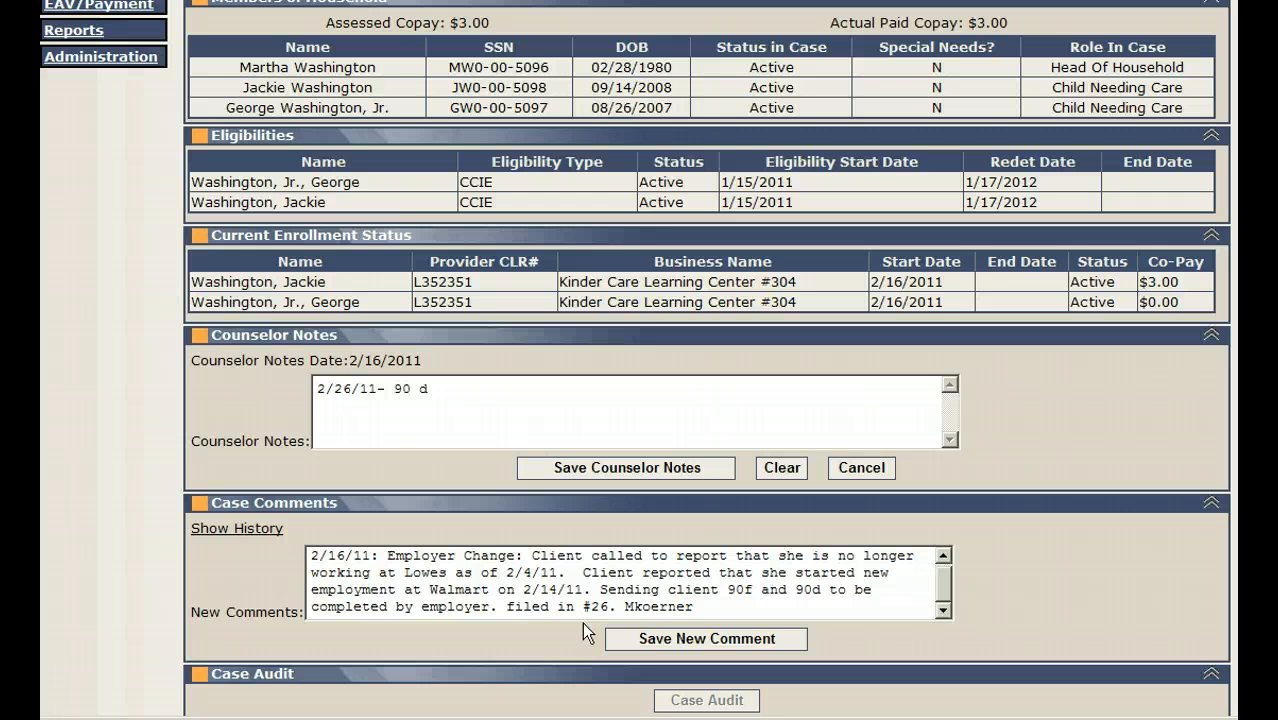
{"action": "left_click", "coordinate": [640, 645]}
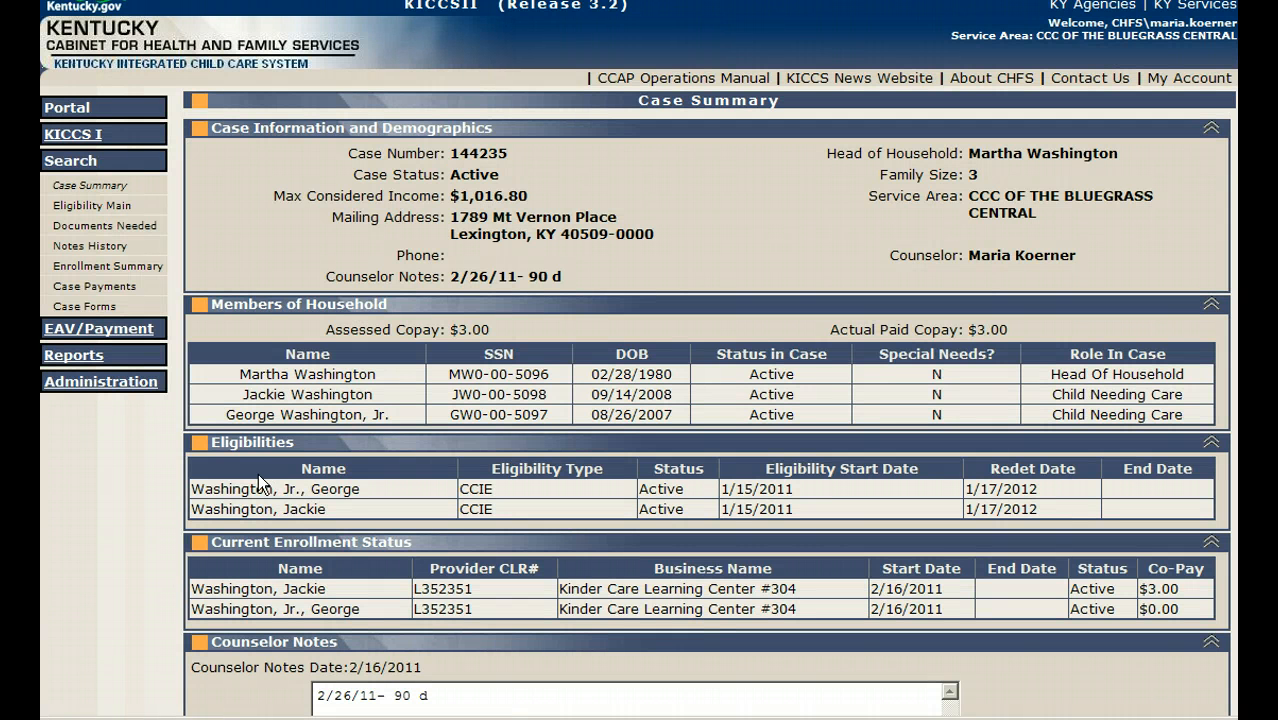
Step: In the case's eligibility records, add and save a case change date of 2/26/11 with the reason Other
{"action": "left_click", "coordinate": [98, 208]}
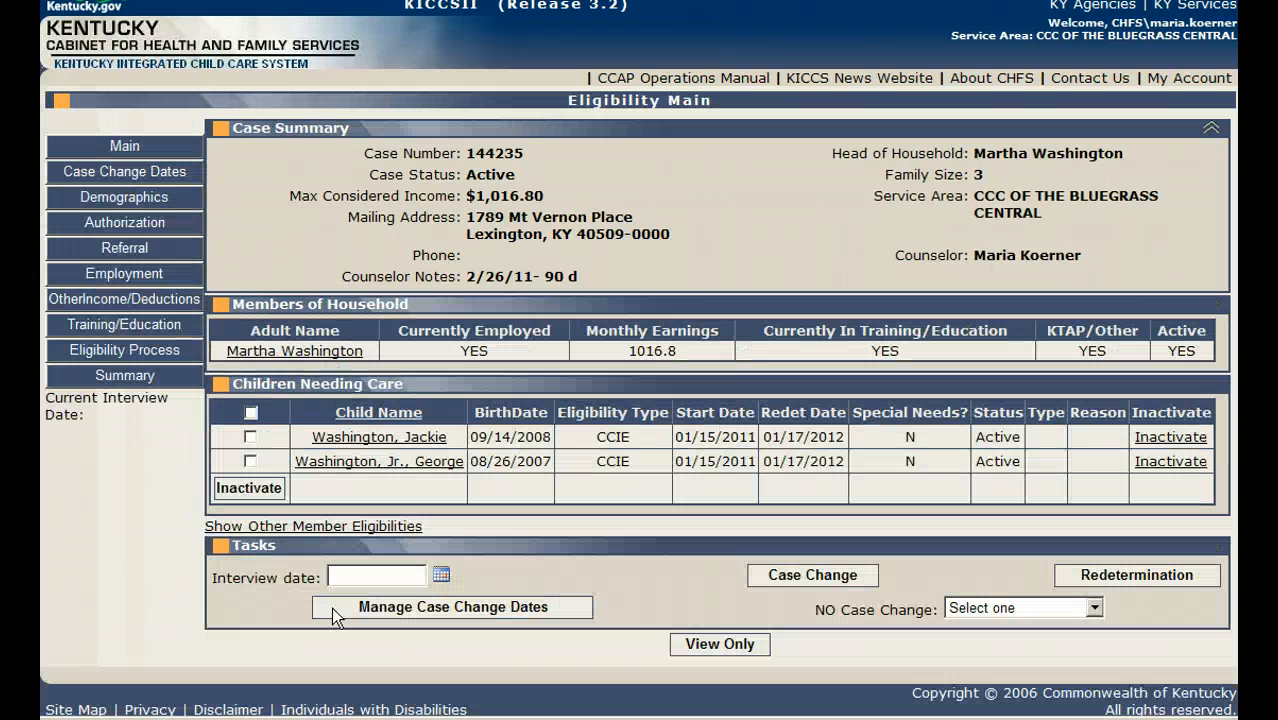
{"action": "left_click", "coordinate": [332, 610]}
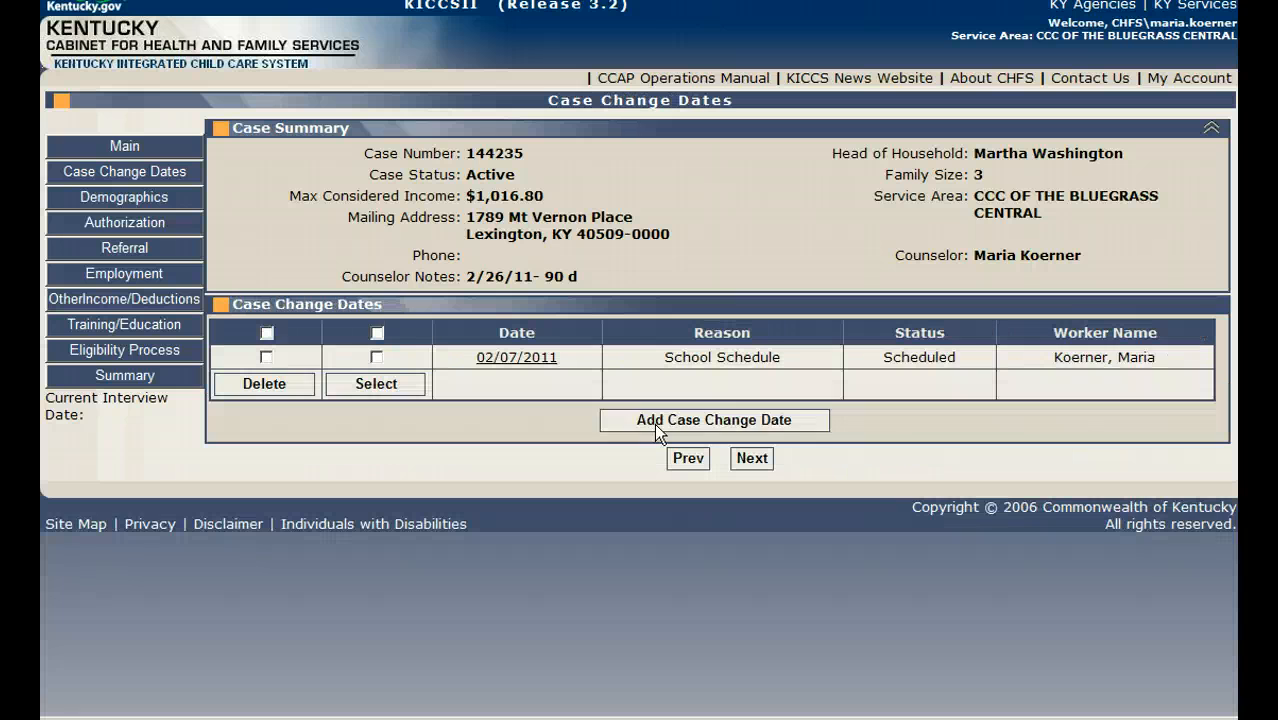
{"action": "left_click", "coordinate": [657, 425]}
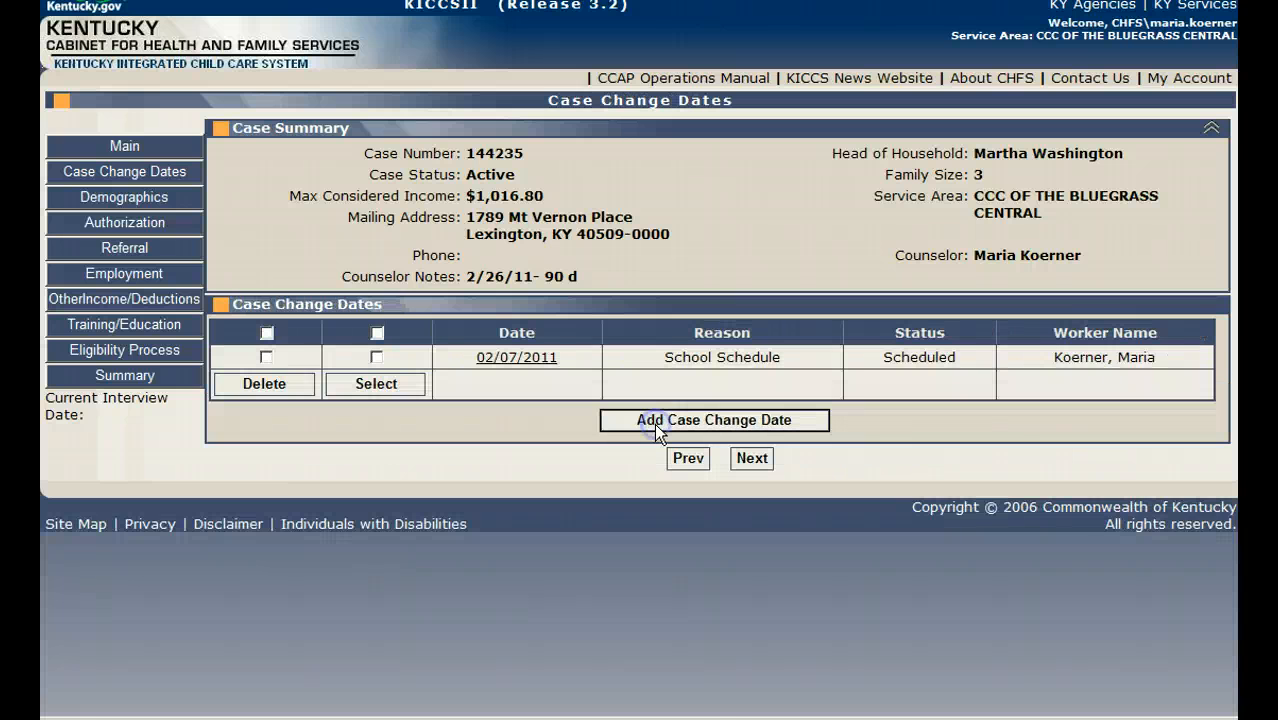
{"action": "left_click", "coordinate": [534, 470]}
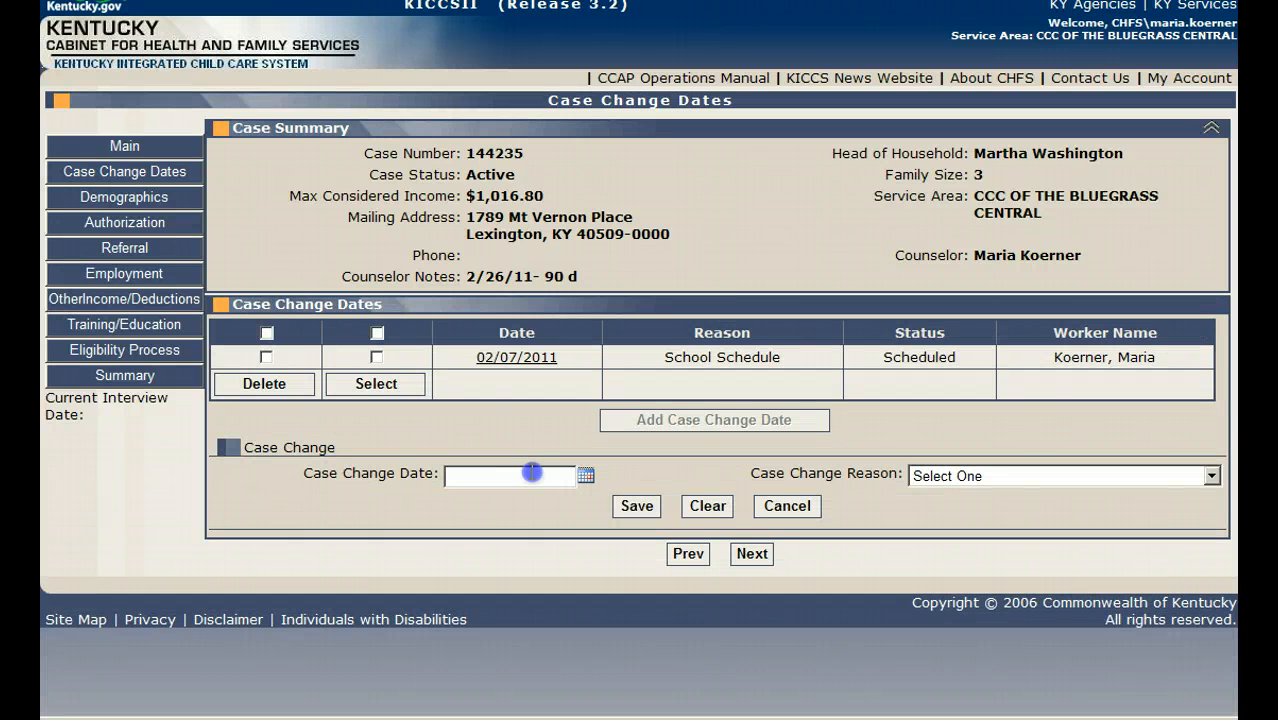
{"action": "type", "text": "2/26/"}
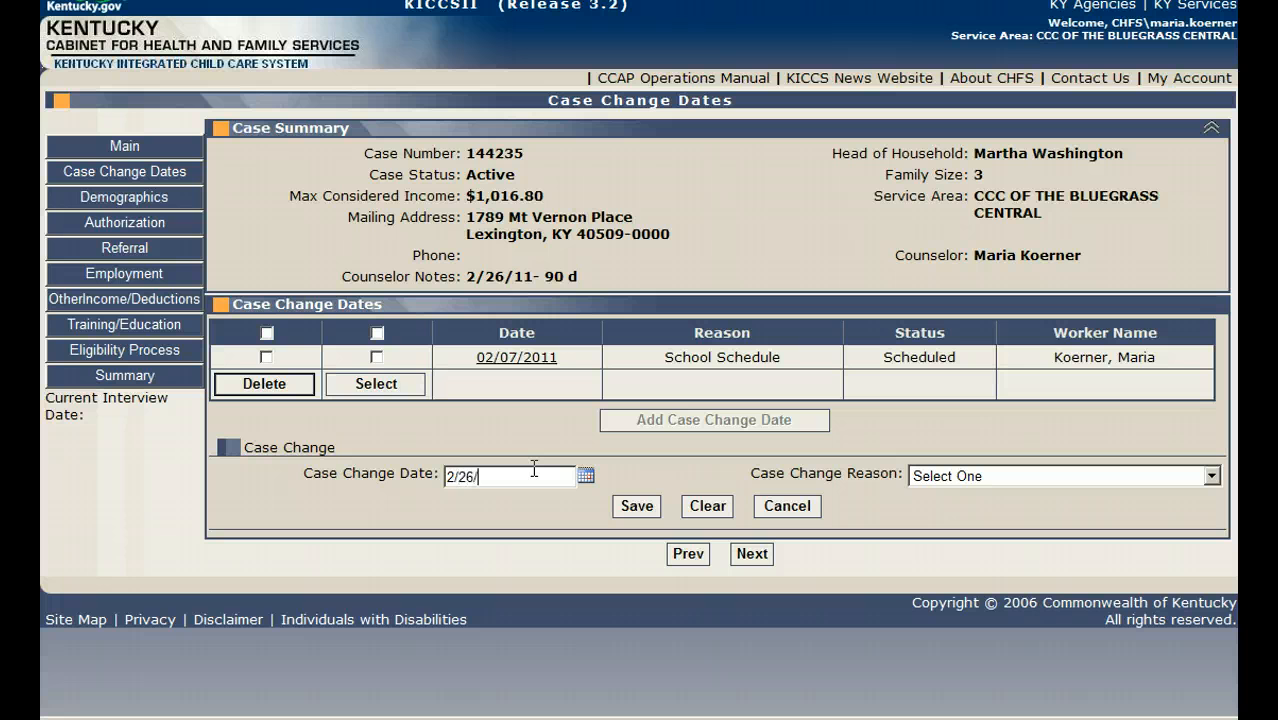
{"action": "type", "text": "11"}
{"action": "left_click", "coordinate": [1010, 475]}
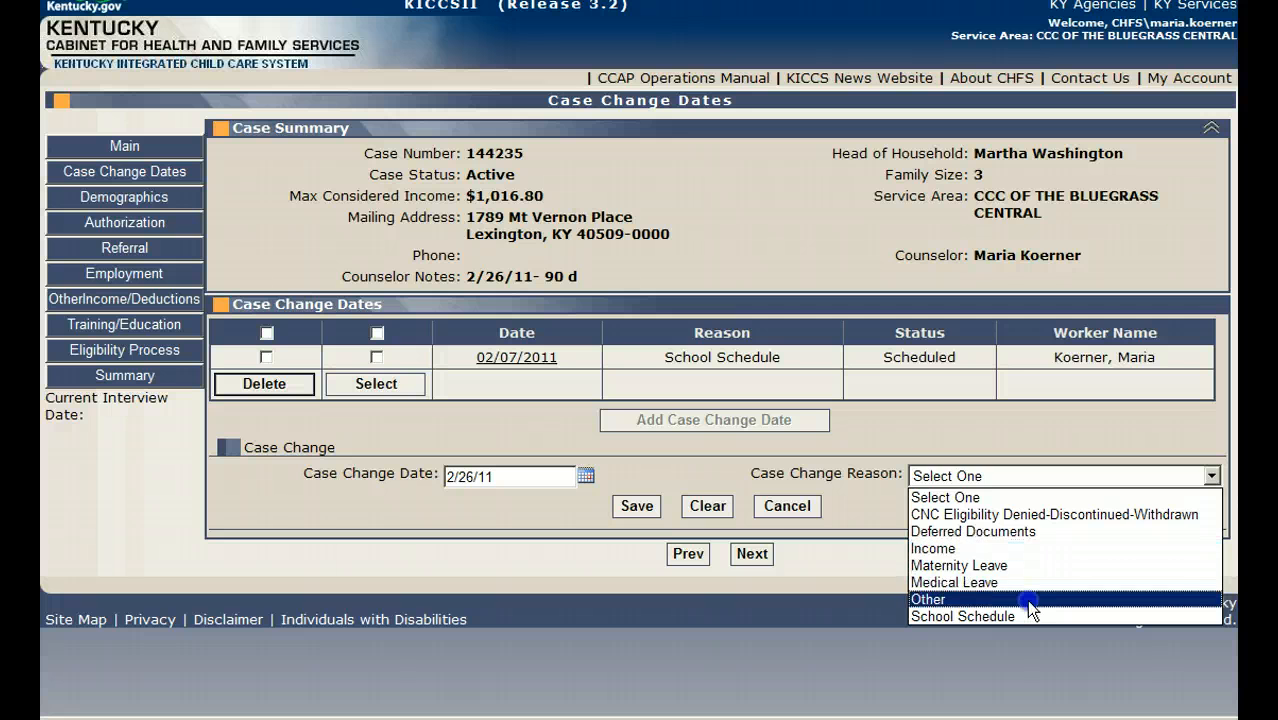
{"action": "left_click", "coordinate": [1026, 599]}
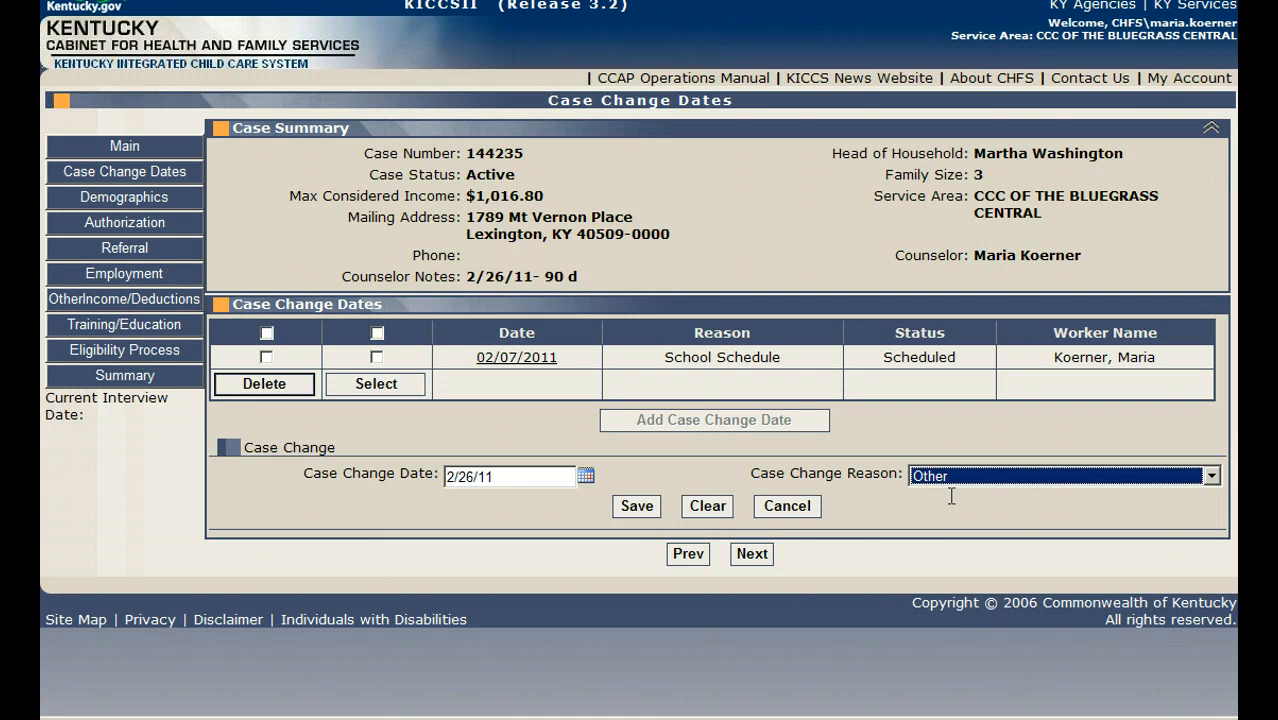
{"action": "left_click", "coordinate": [622, 509]}
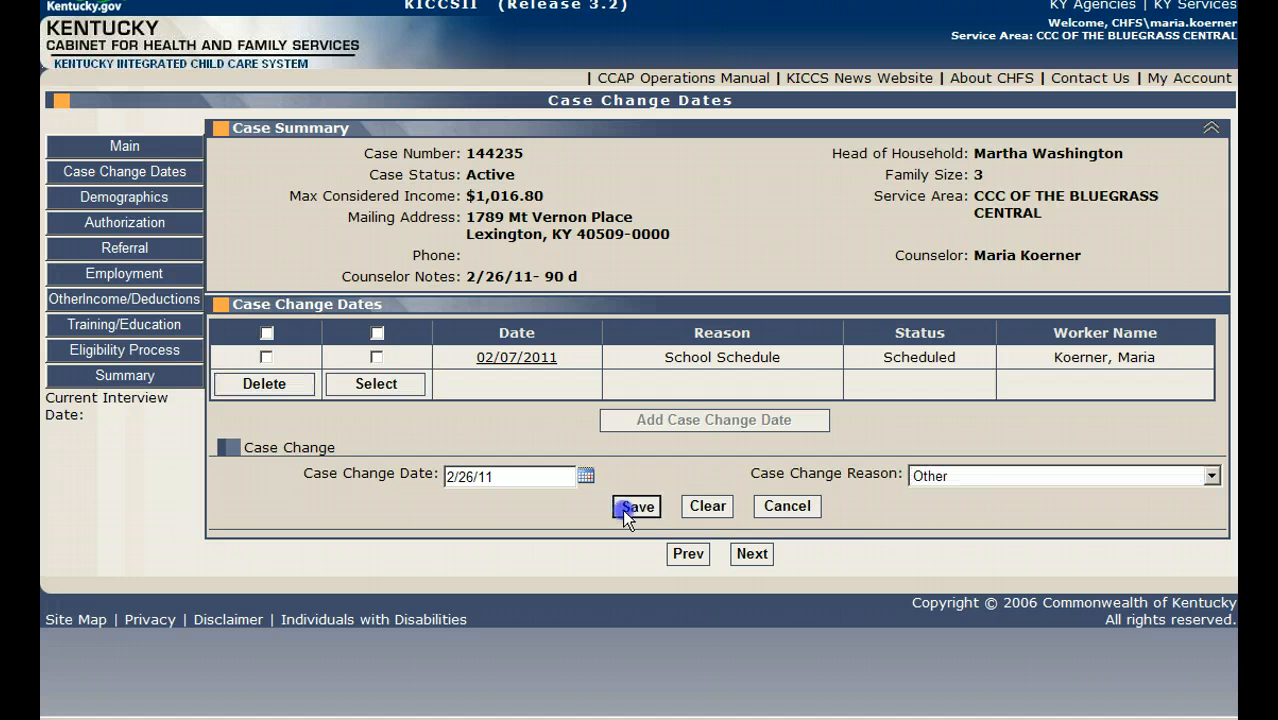
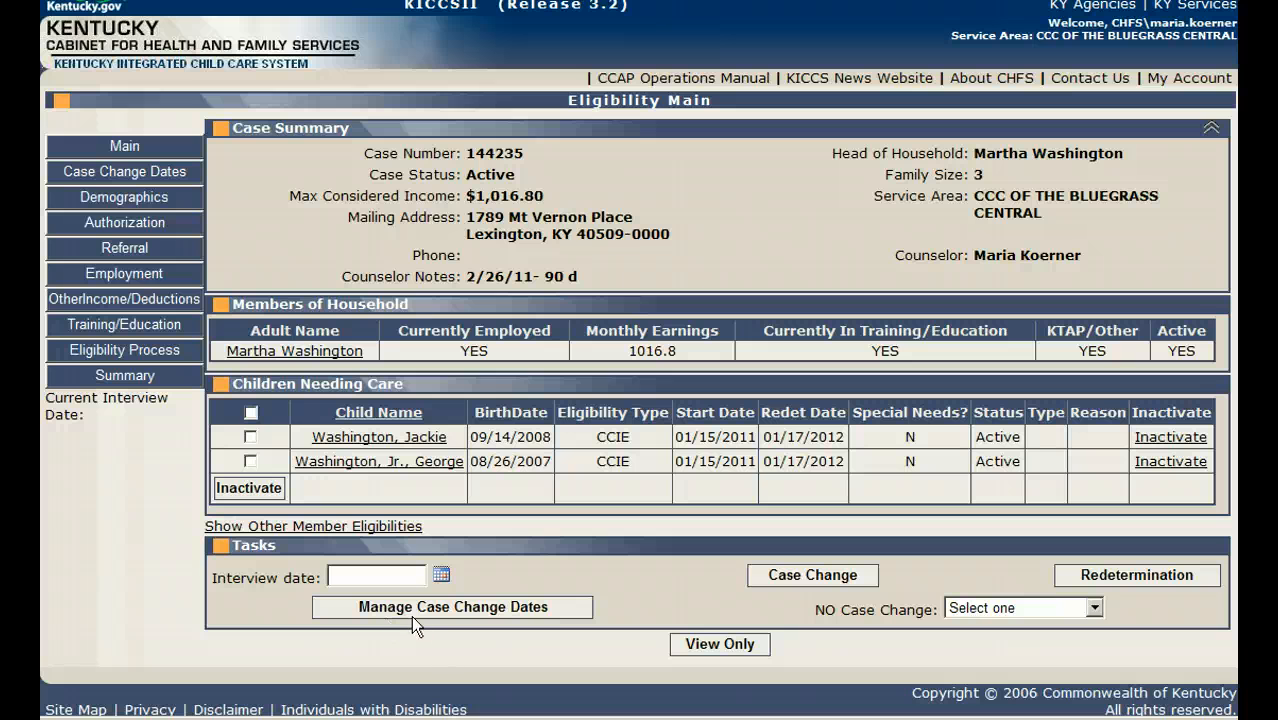
Step: Open the existing Lowes employment record from the case's employment details and review its income and payment information
{"action": "left_click", "coordinate": [71, 278]}
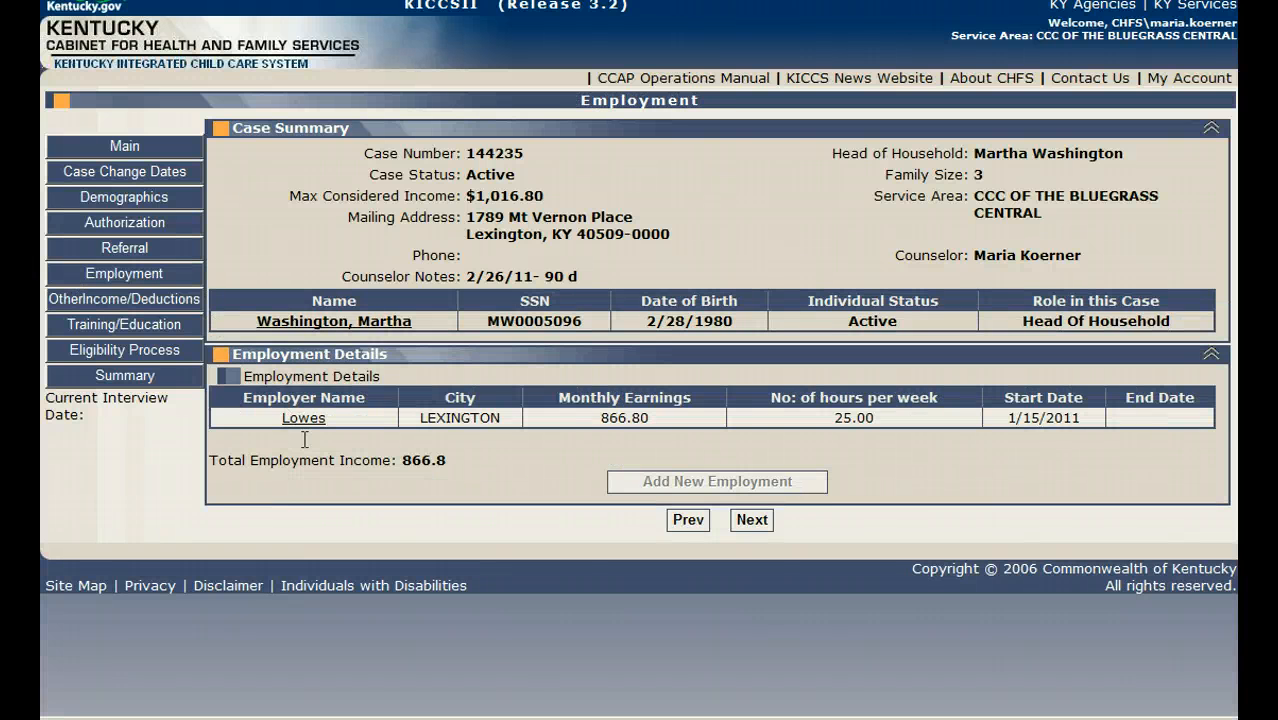
{"action": "left_click", "coordinate": [302, 421]}
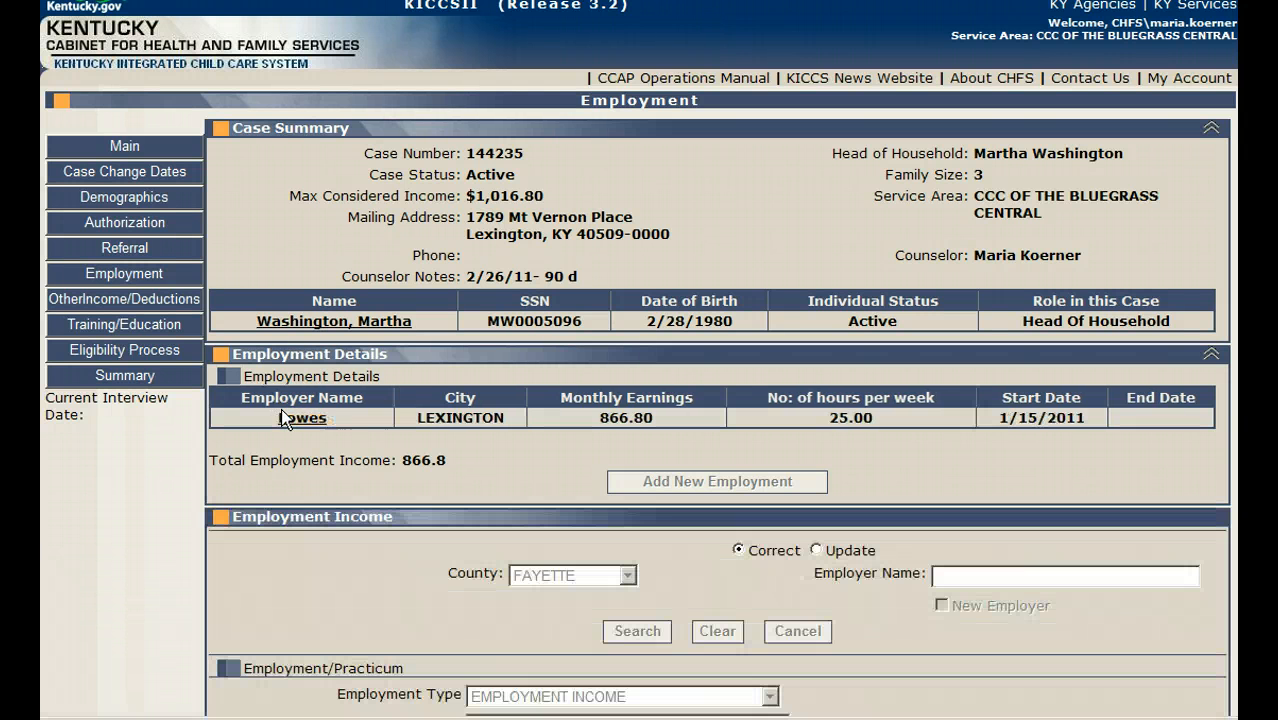
{"action": "scroll", "coordinate": [370, 436], "scroll_direction": "down", "scroll_amount": 5}
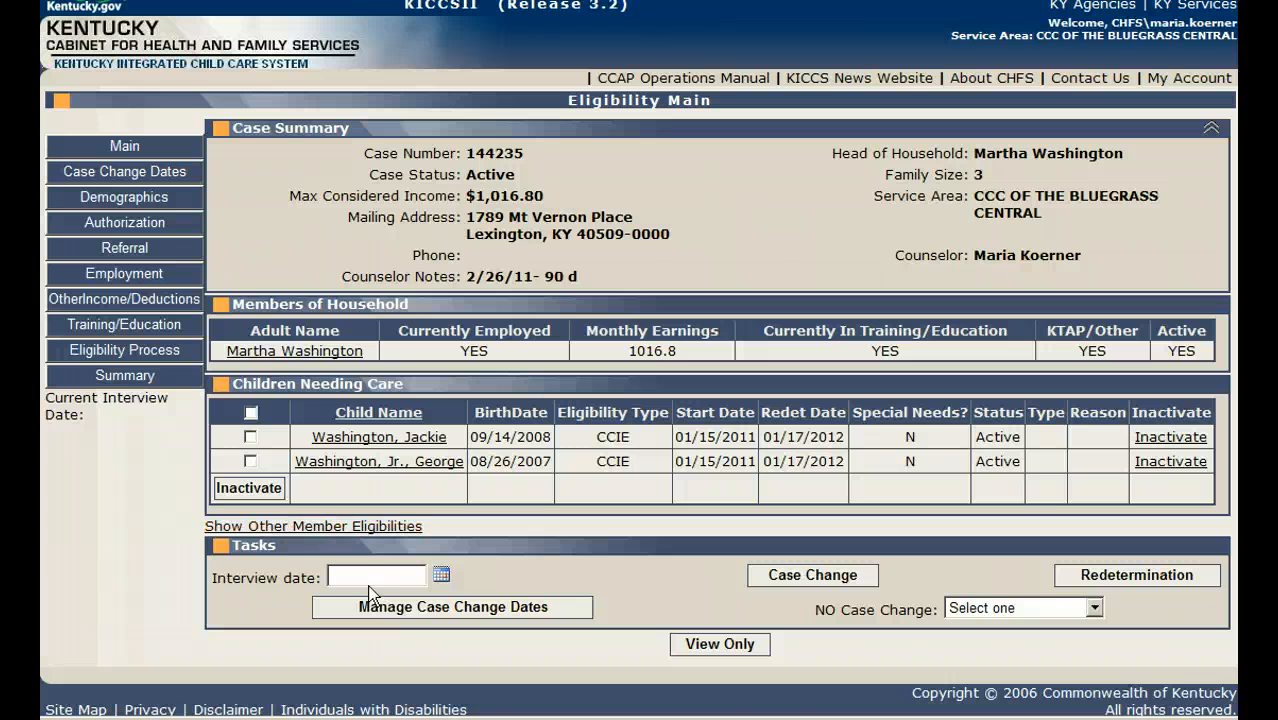
Step: Start a case change with an interview date of 2/16/11 and re-enter the same date to confirm it
{"action": "left_click", "coordinate": [361, 578]}
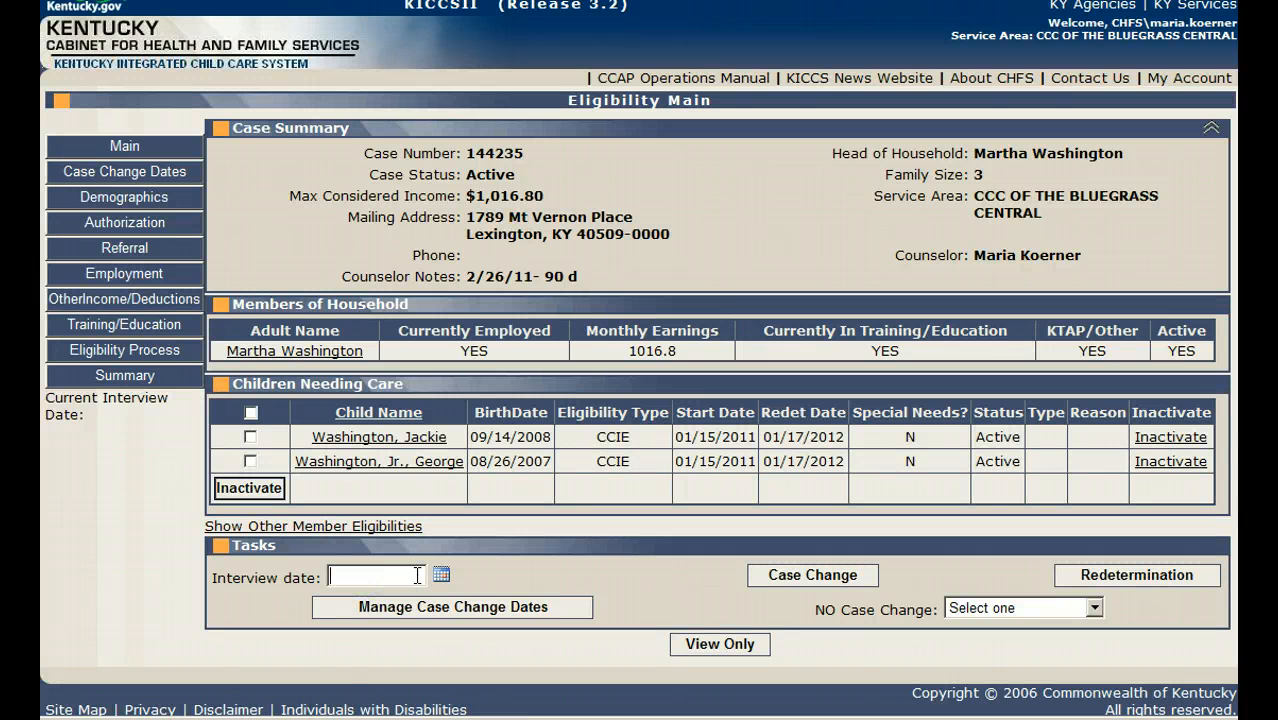
{"action": "type", "text": "2/16/11"}
{"action": "left_click", "coordinate": [778, 576]}
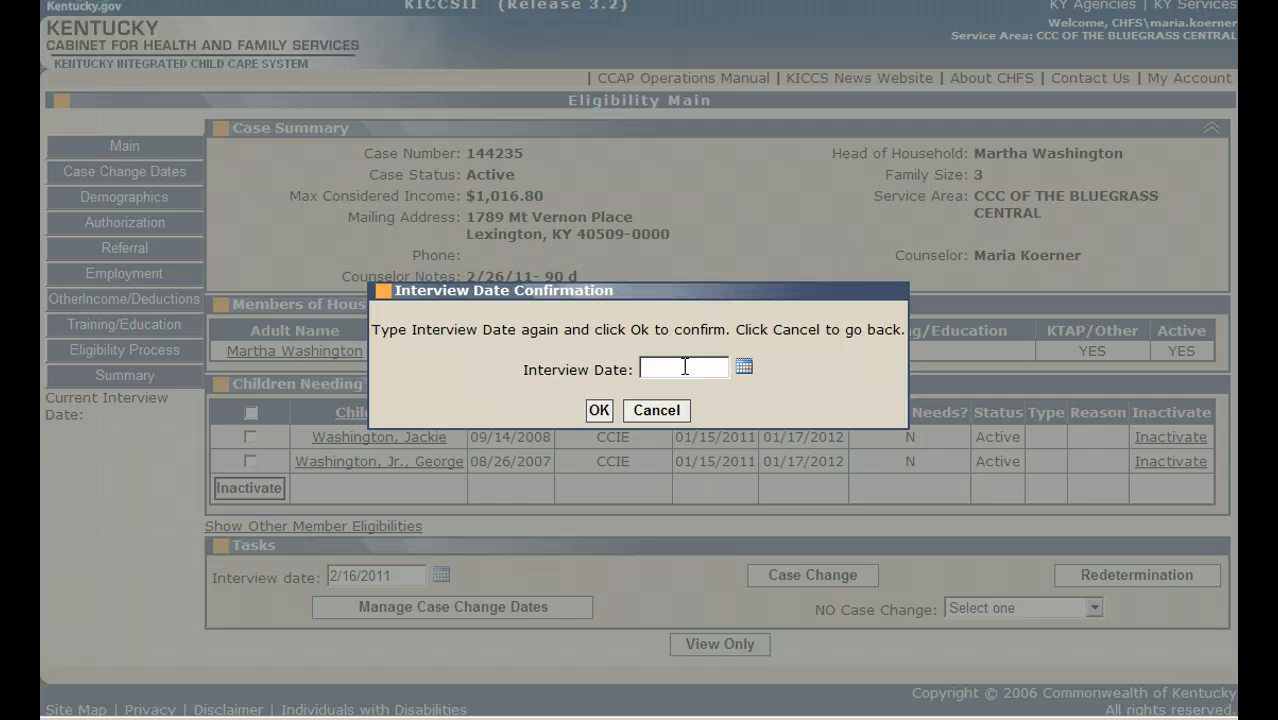
{"action": "left_click", "coordinate": [685, 366]}
{"action": "type", "text": "2/16/11"}
{"action": "left_click", "coordinate": [600, 410]}
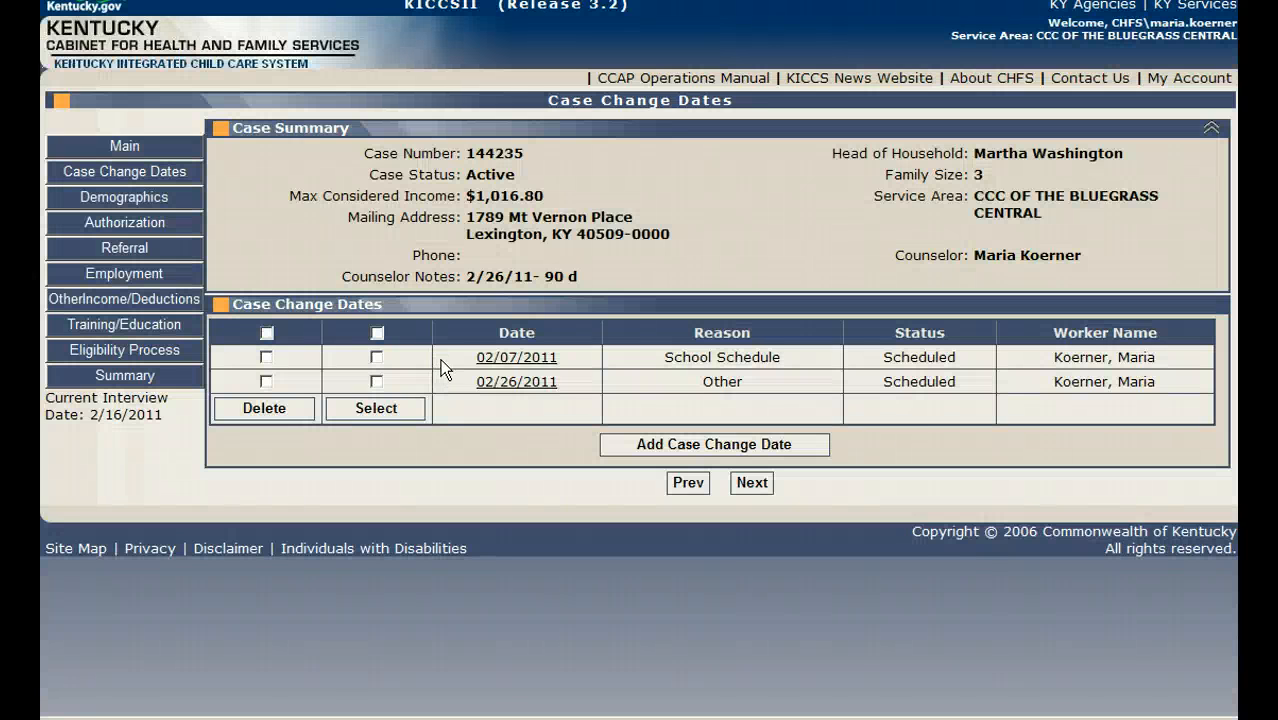
Step: Select the scheduled 02/26/2011 case change date with the reason Other for this case change and confirm the selection
{"action": "left_click", "coordinate": [376, 382]}
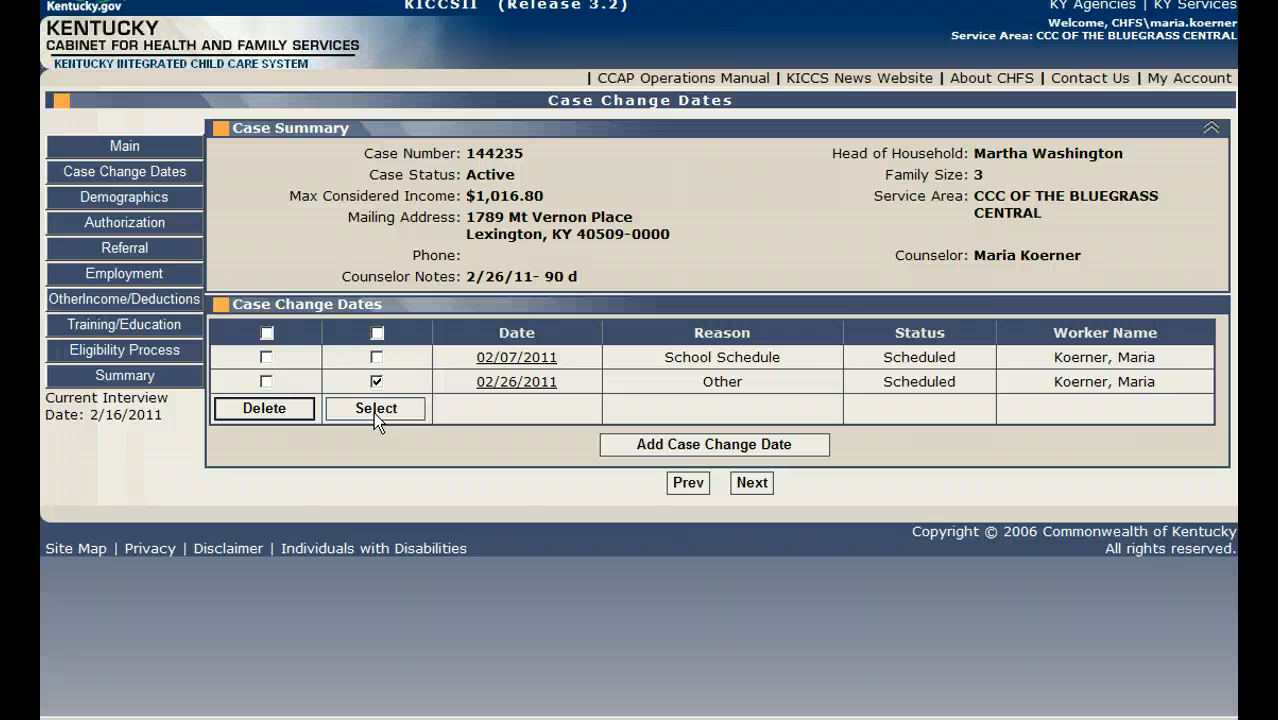
{"action": "left_click", "coordinate": [375, 410]}
{"action": "left_click", "coordinate": [607, 353]}
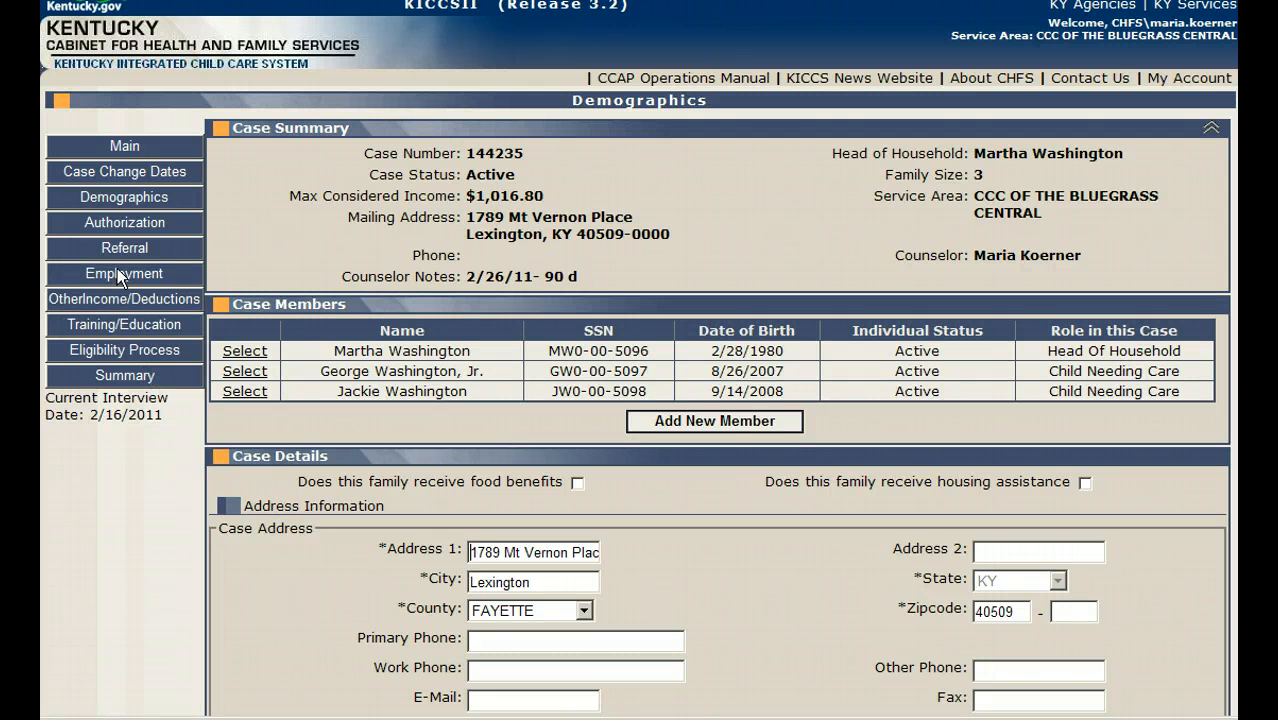
Step: In the head of household's Lowes employment record, set the employment end date to 2/4/11 and save it
{"action": "scroll", "coordinate": [254, 542], "scroll_direction": "down", "scroll_amount": 5}
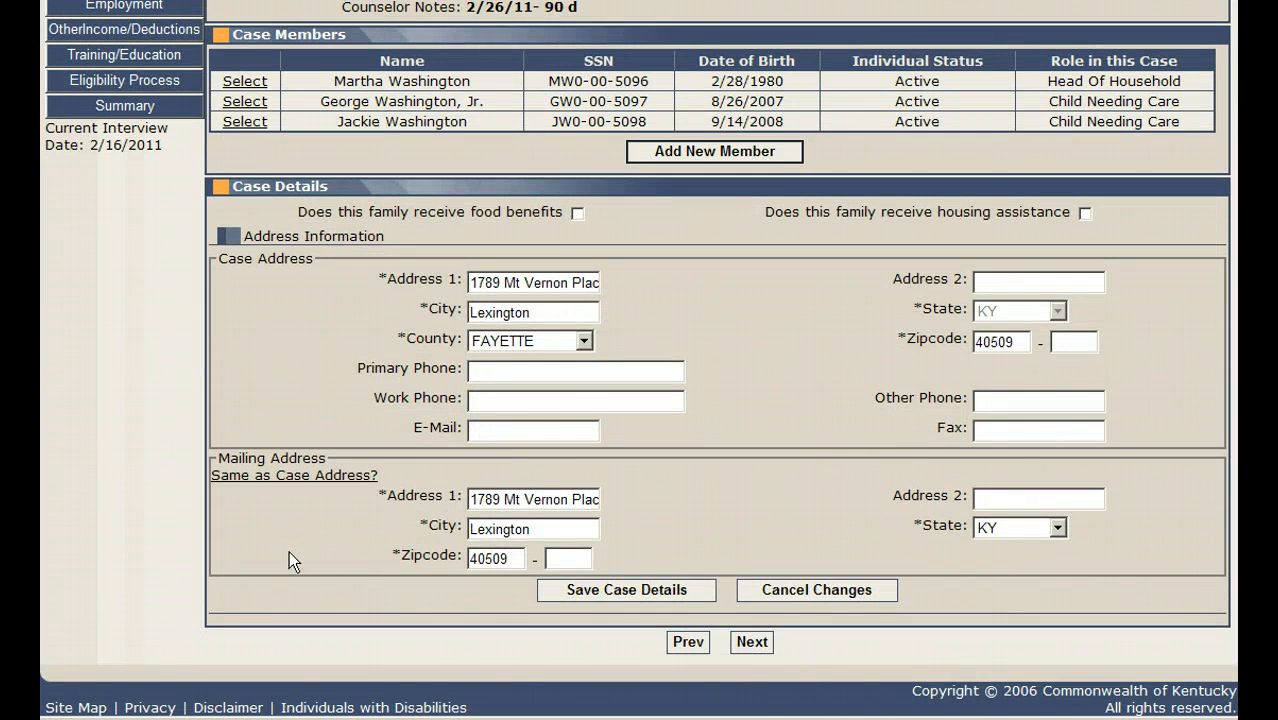
{"action": "scroll", "coordinate": [269, 487], "scroll_direction": "up", "scroll_amount": 2}
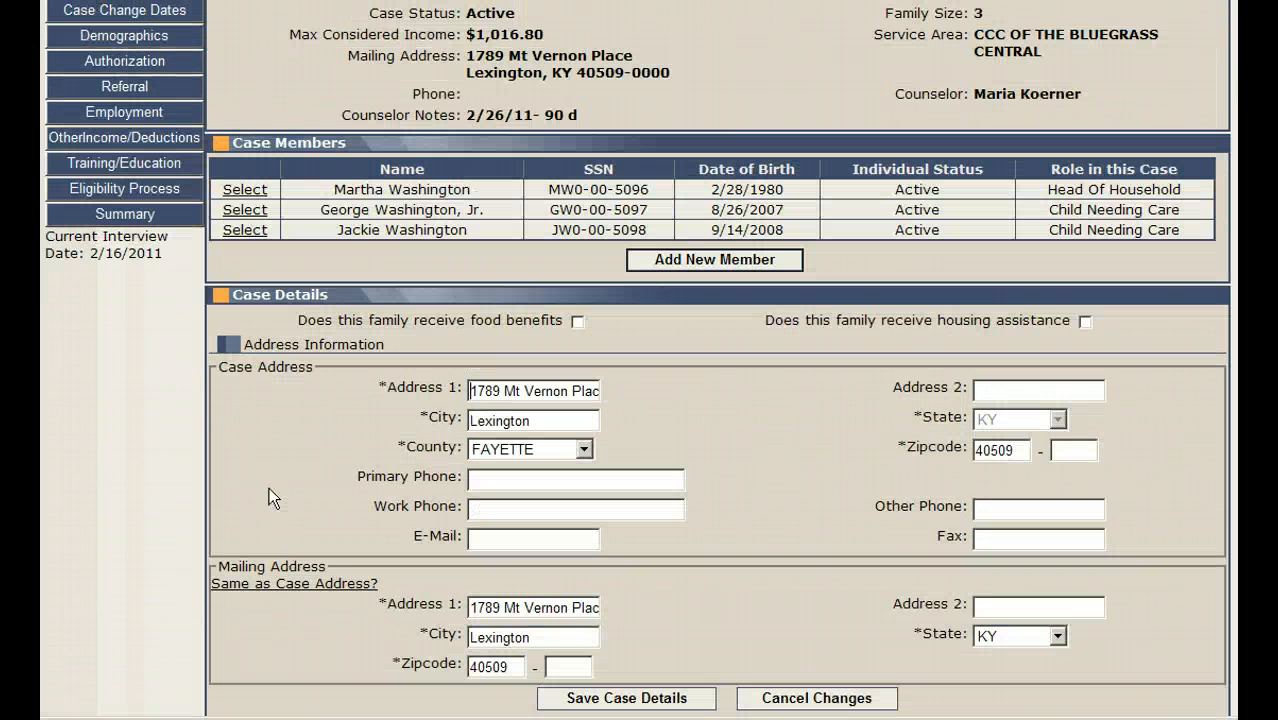
{"action": "left_click", "coordinate": [140, 110]}
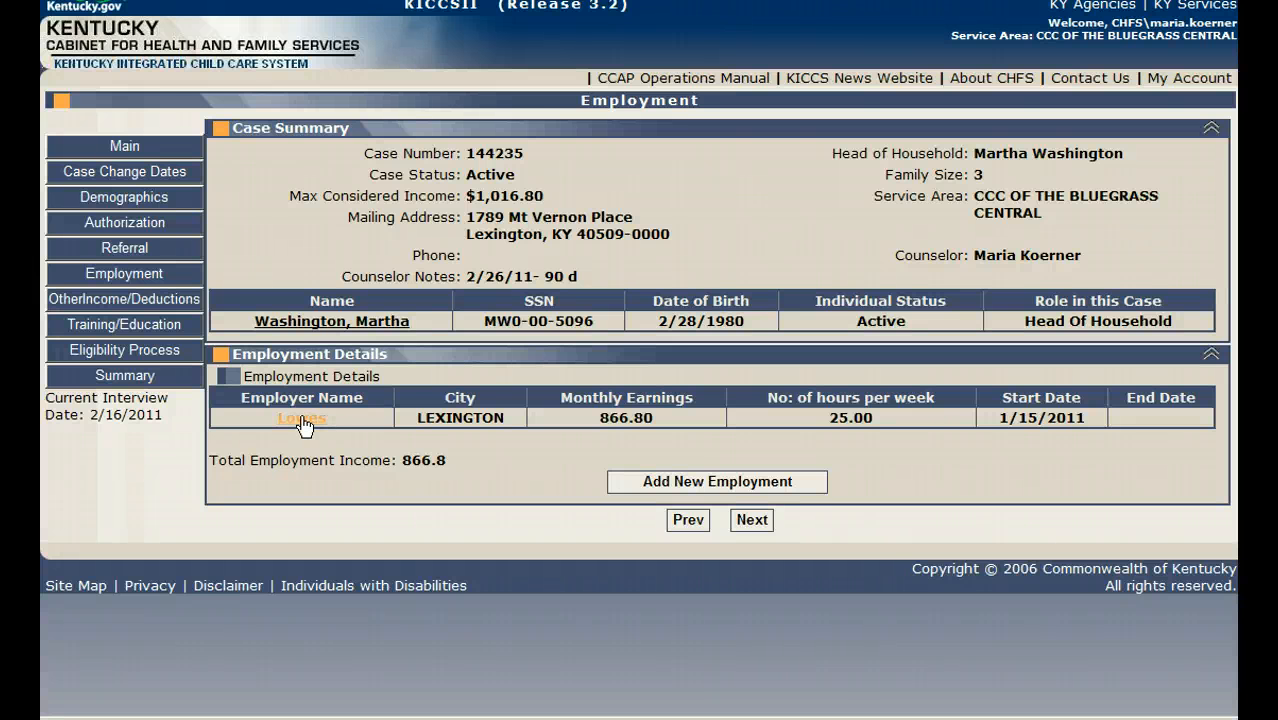
{"action": "left_click", "coordinate": [302, 419]}
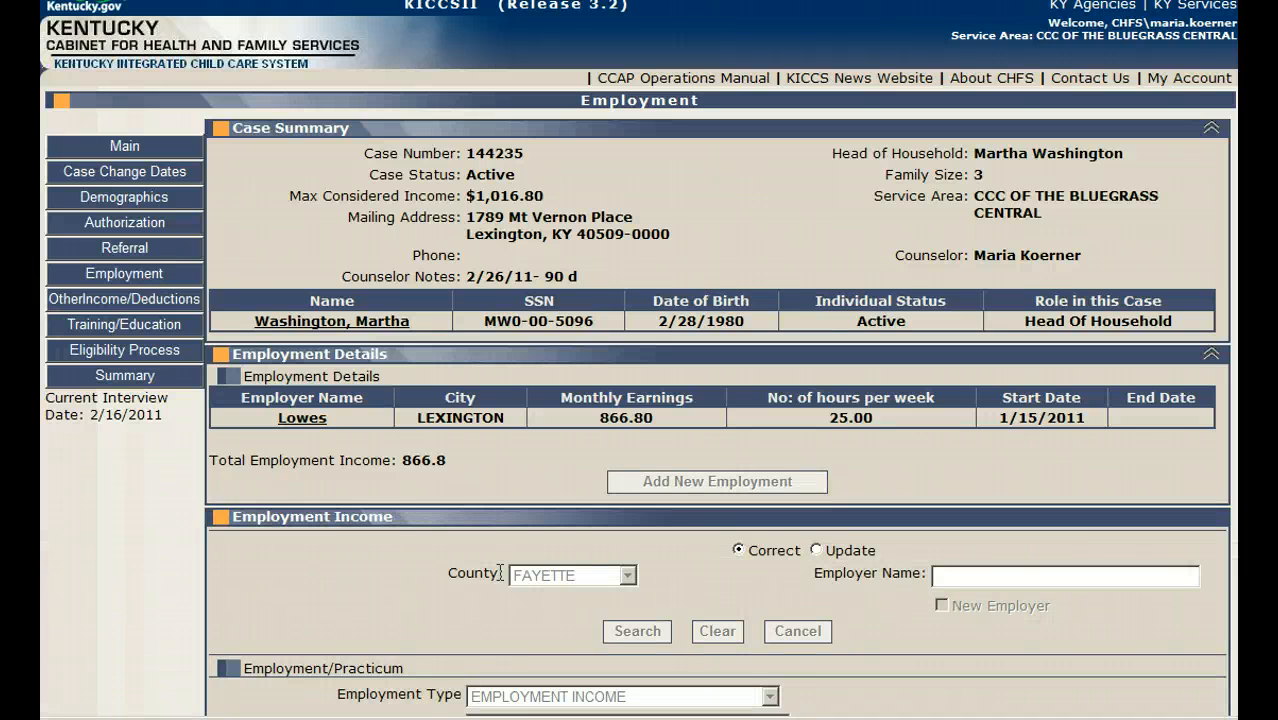
{"action": "scroll", "coordinate": [433, 533], "scroll_direction": "down", "scroll_amount": 3}
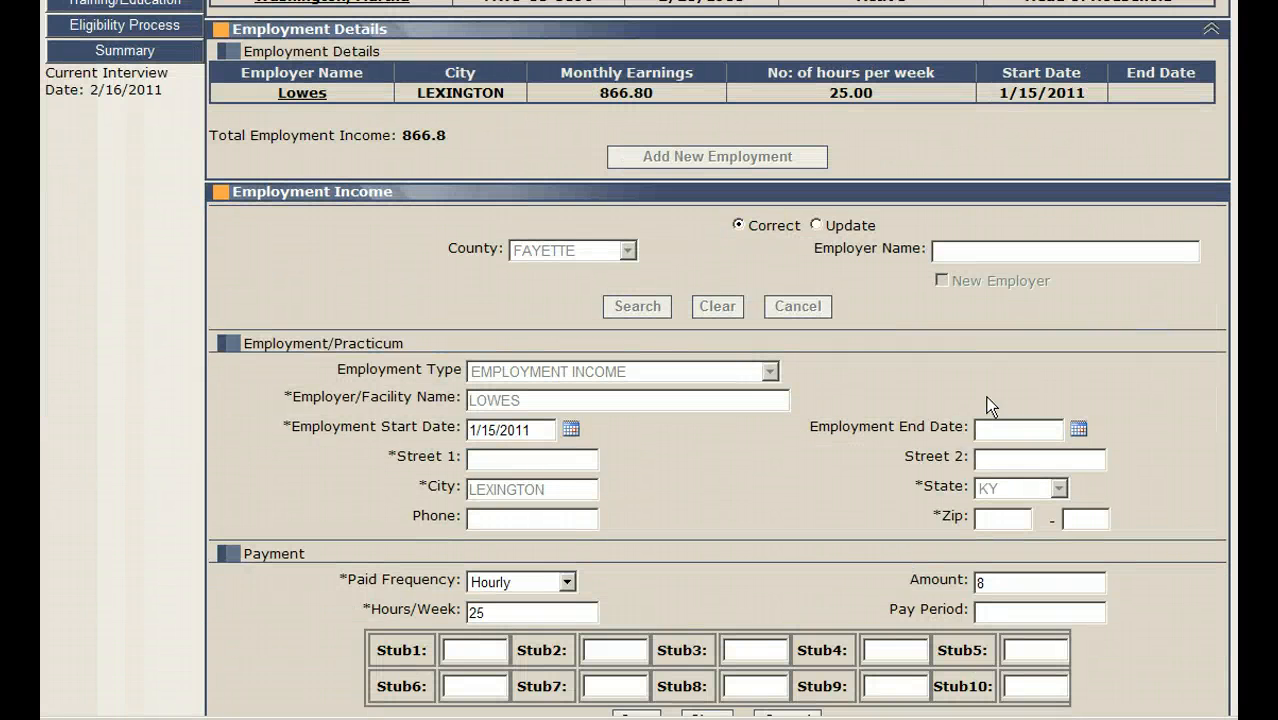
{"action": "left_click", "coordinate": [1016, 426]}
{"action": "type", "text": "2/4/11"}
{"action": "scroll", "coordinate": [839, 475], "scroll_direction": "down", "scroll_amount": 2}
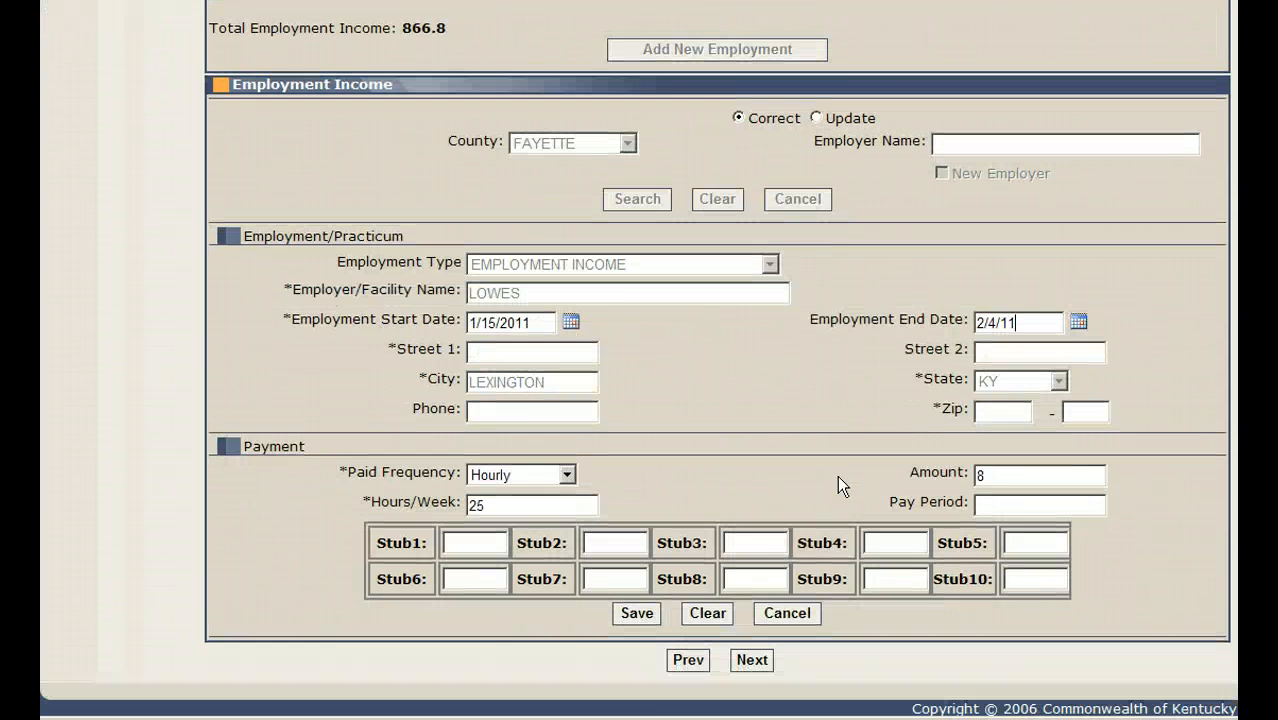
{"action": "left_click", "coordinate": [630, 614]}
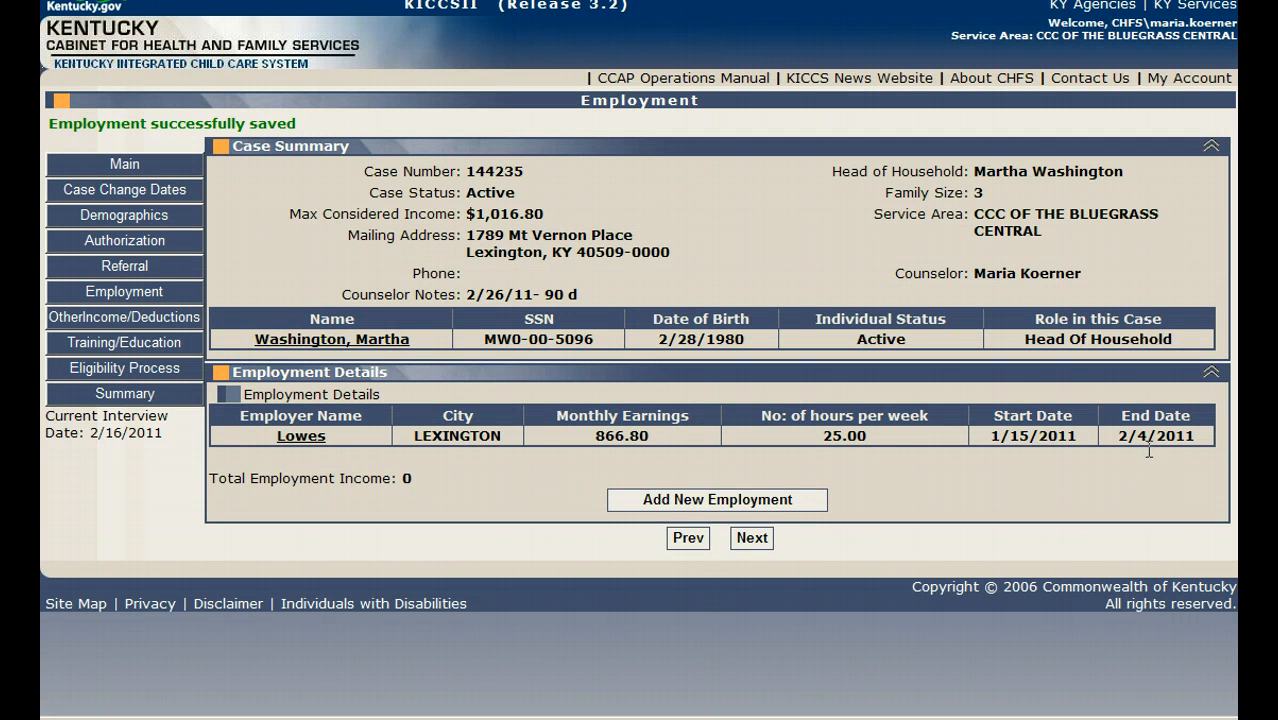
Step: Add a new employment and search for the employer "walmart" in Fayette County
{"action": "left_click", "coordinate": [790, 501]}
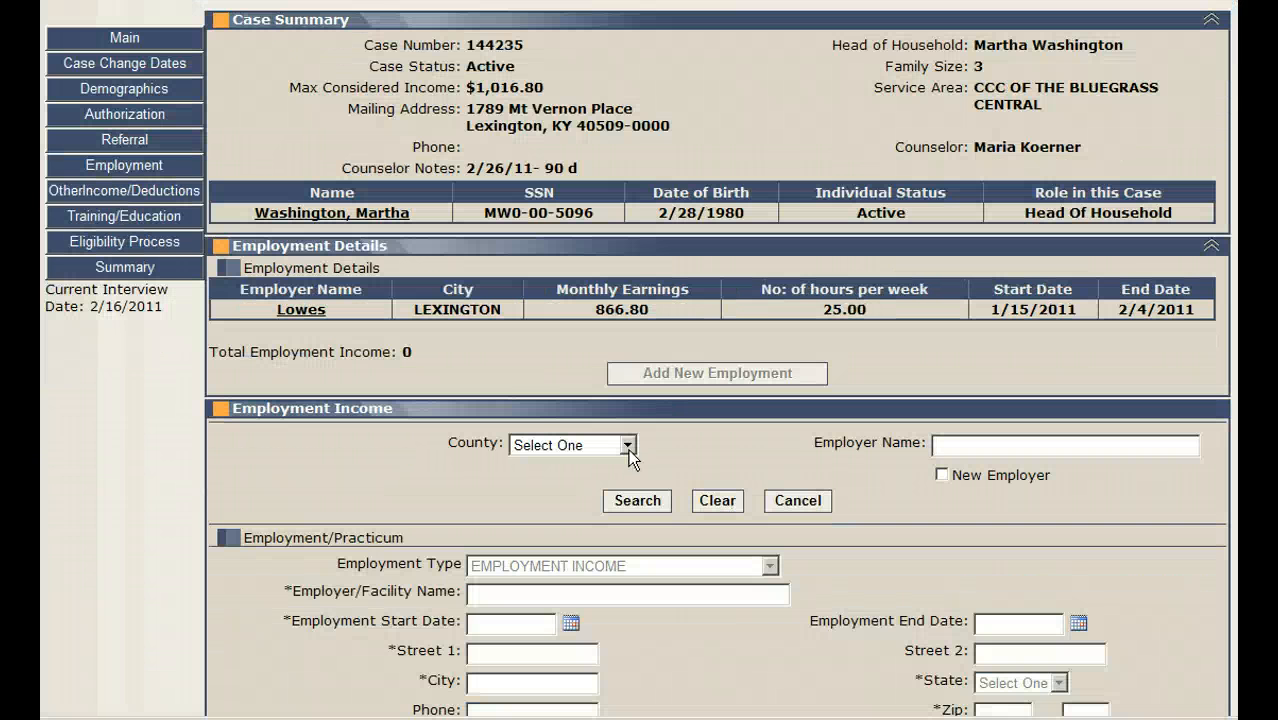
{"action": "left_click", "coordinate": [627, 446]}
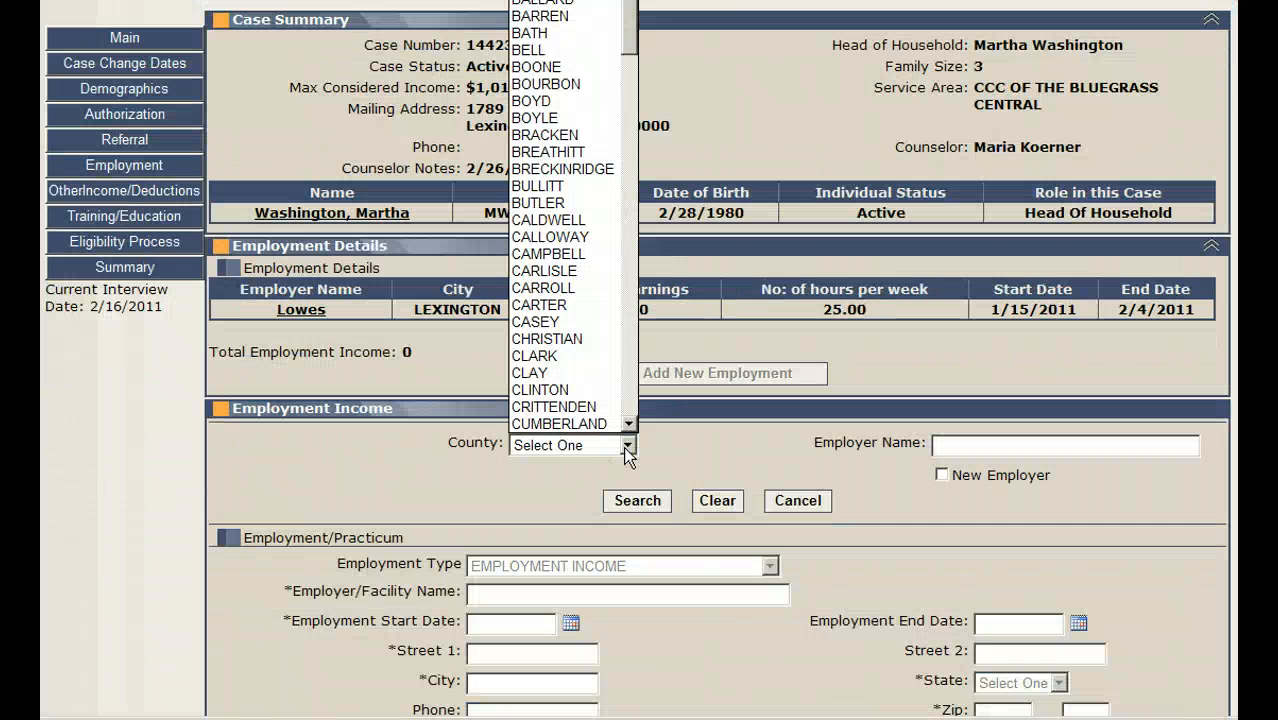
{"action": "key", "text": "f"}
{"action": "left_click", "coordinate": [569, 421]}
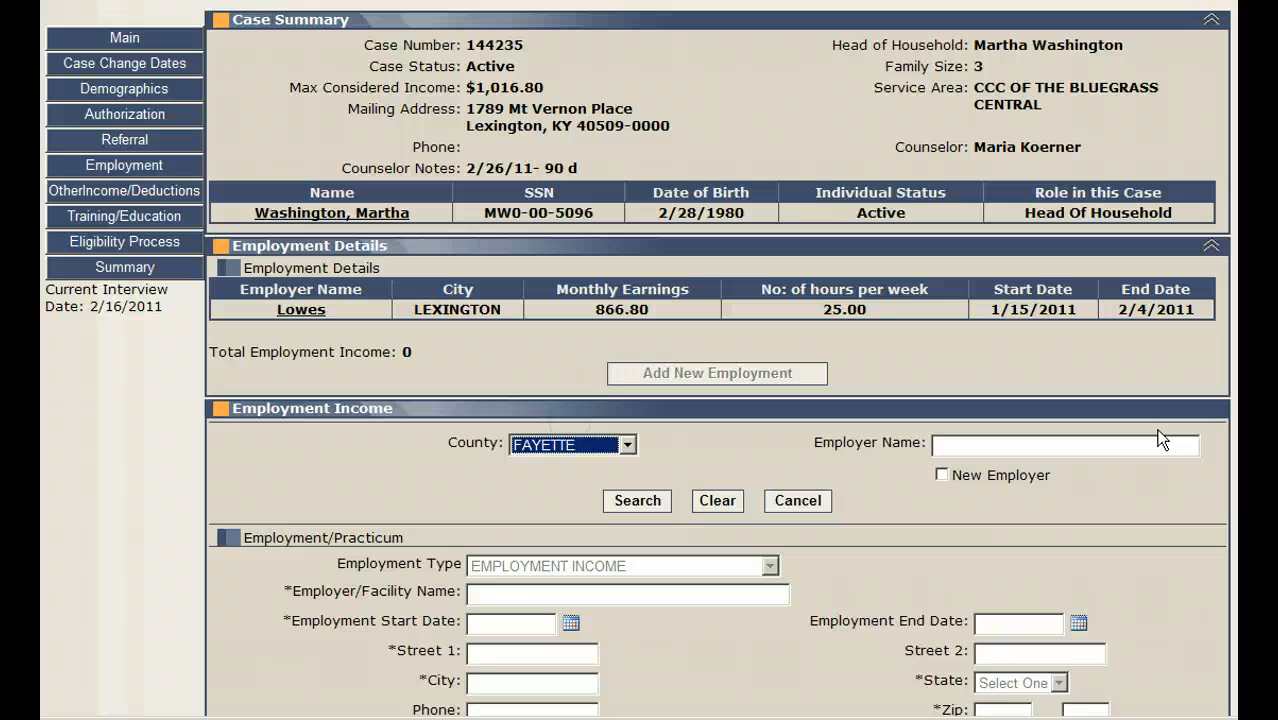
{"action": "left_click", "coordinate": [1096, 452]}
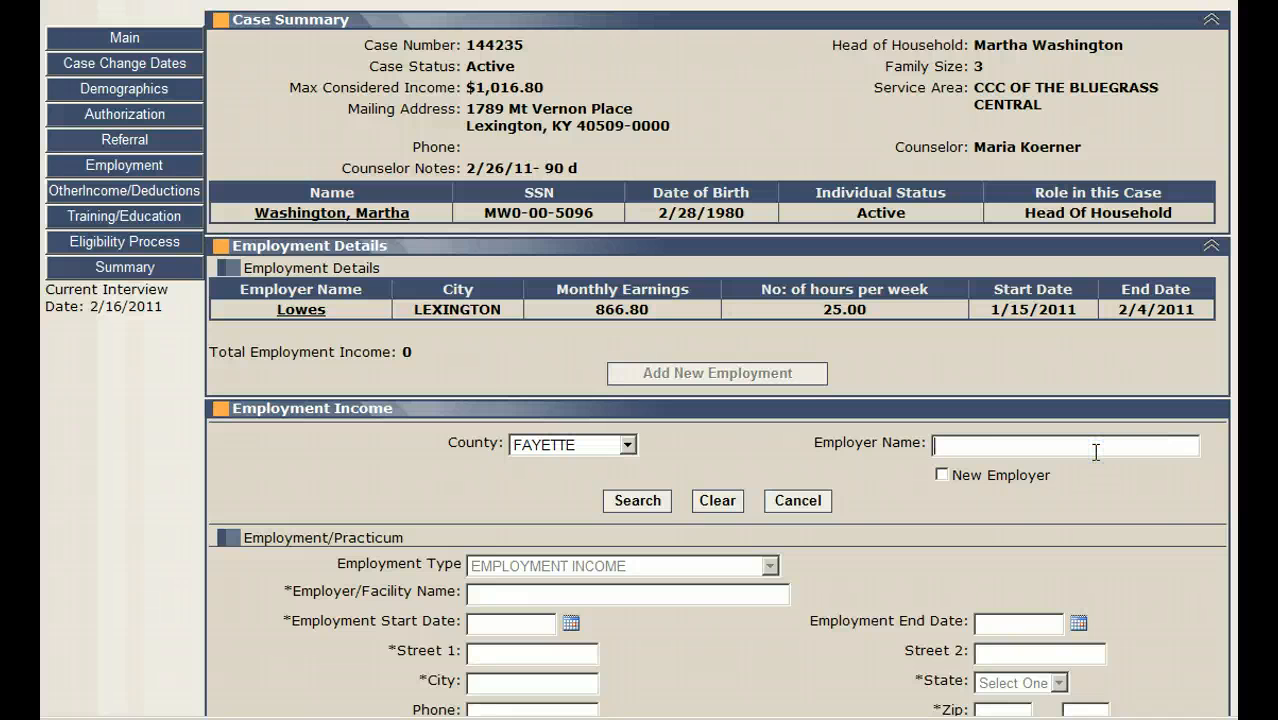
{"action": "type", "text": "walmart"}
{"action": "left_click", "coordinate": [636, 502]}
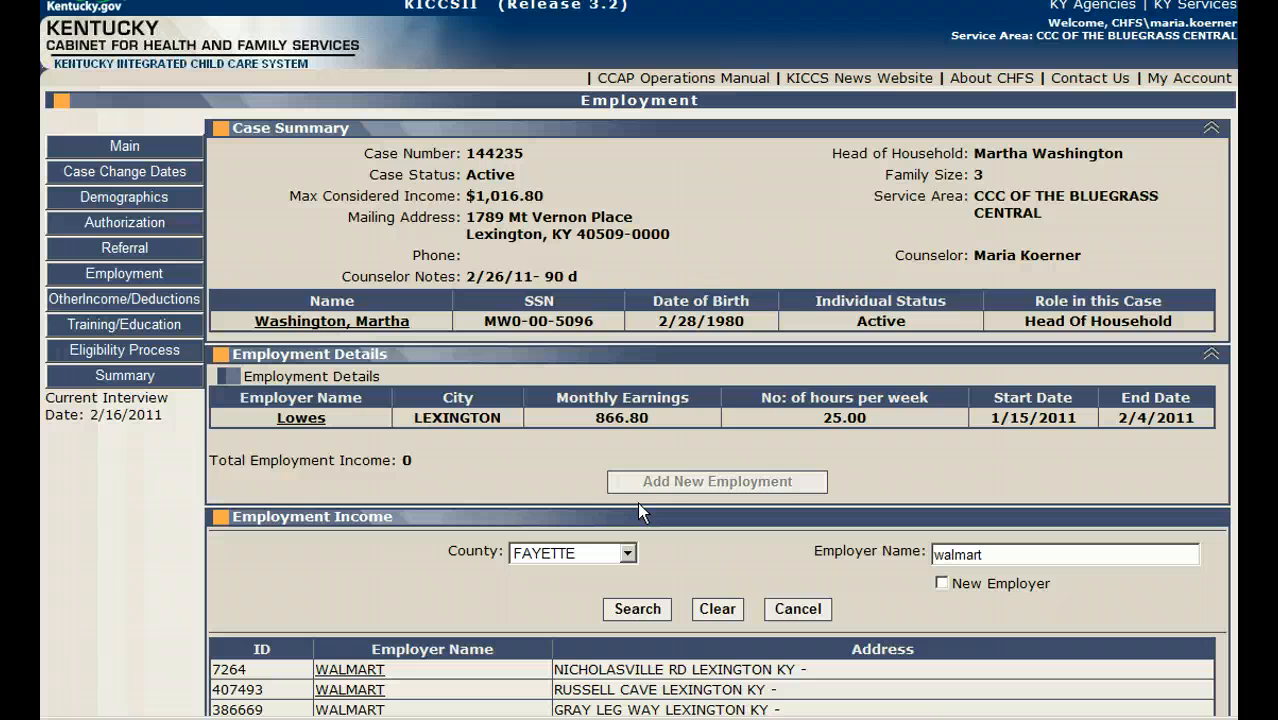
Step: Choose the Walmart on Gray Leg Way from the search results and set the employment start date to 2/14/11
{"action": "scroll", "coordinate": [424, 562], "scroll_direction": "down", "scroll_amount": 1}
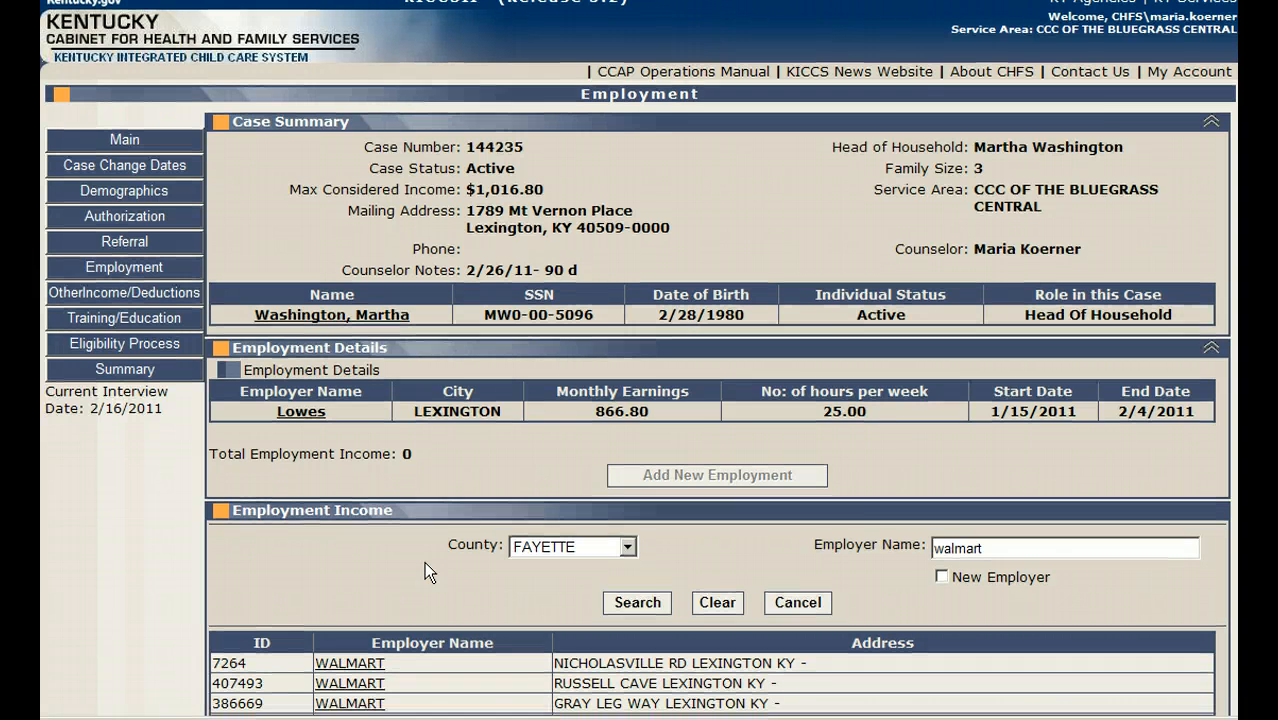
{"action": "scroll", "coordinate": [424, 561], "scroll_direction": "down", "scroll_amount": 3}
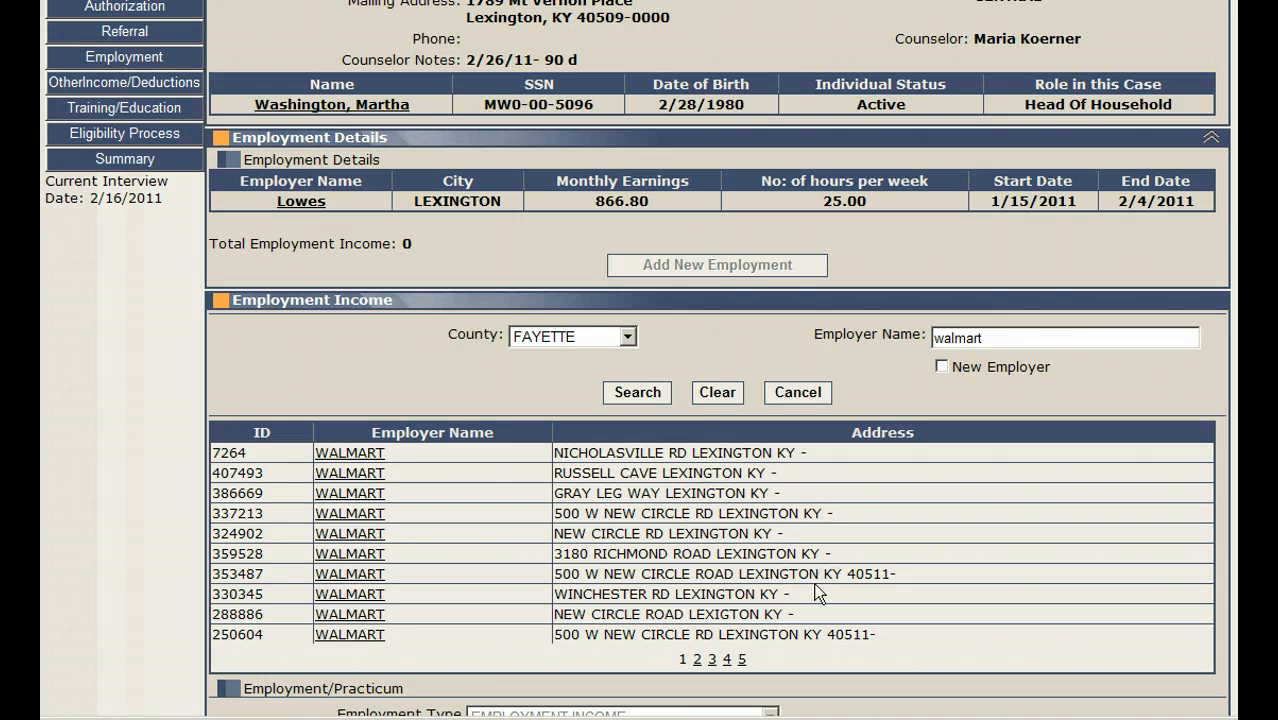
{"action": "left_click", "coordinate": [368, 495]}
{"action": "scroll", "coordinate": [367, 495], "scroll_direction": "down", "scroll_amount": 4}
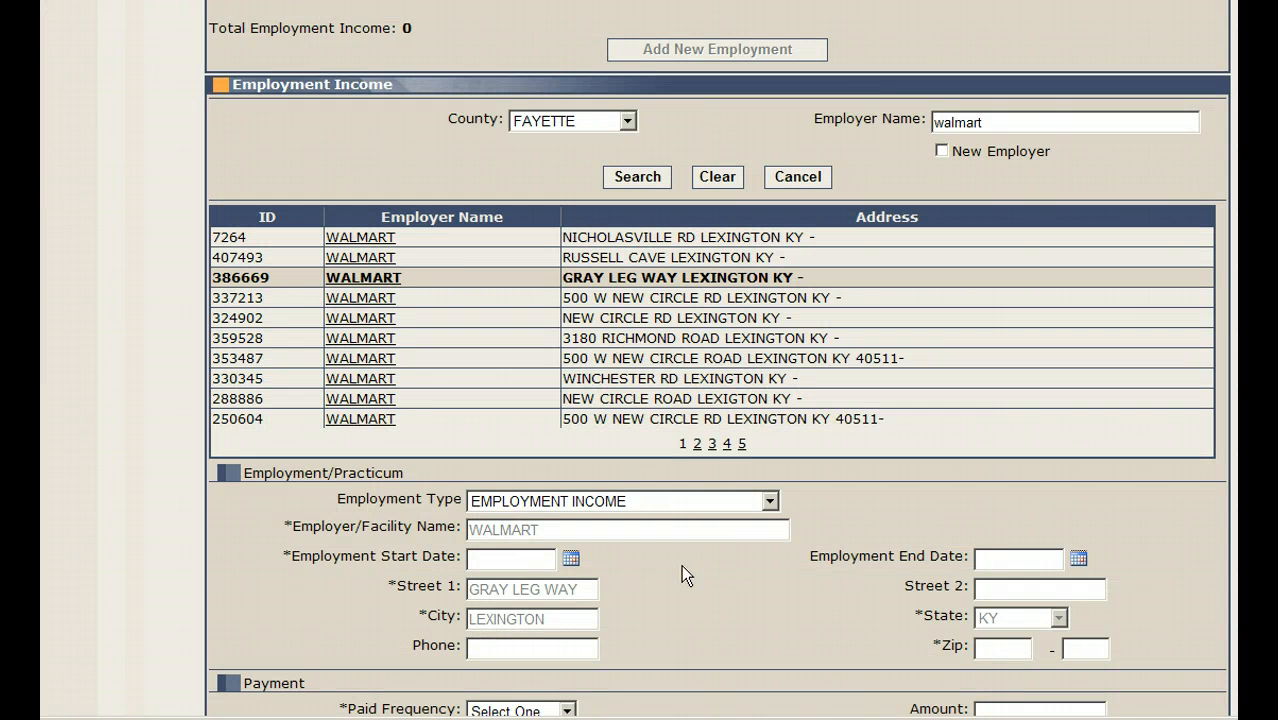
{"action": "scroll", "coordinate": [669, 558], "scroll_direction": "down", "scroll_amount": 2}
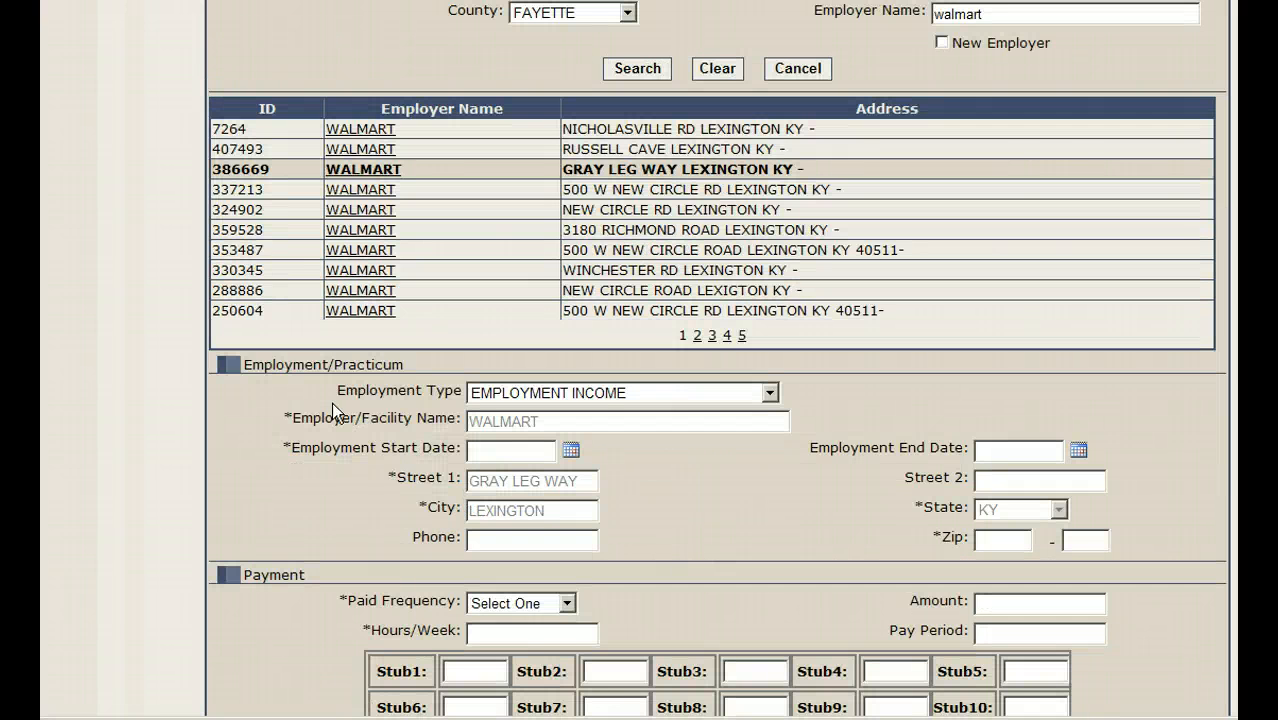
{"action": "left_click", "coordinate": [500, 450]}
{"action": "type", "text": "2/14/11"}
Step: Set the Walmart payment to Hourly with an amount of 8.00 and 30 hours per week, and save the employment
{"action": "scroll", "coordinate": [585, 446], "scroll_direction": "down", "scroll_amount": 2}
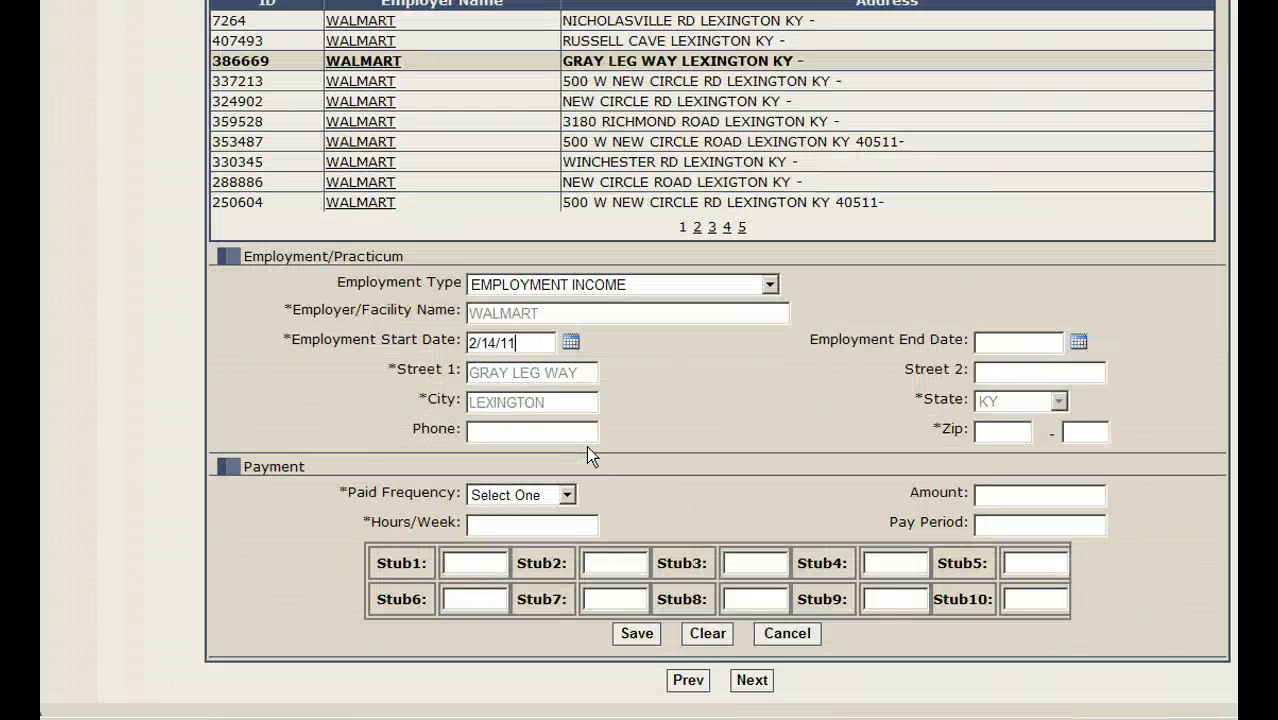
{"action": "left_click", "coordinate": [567, 494]}
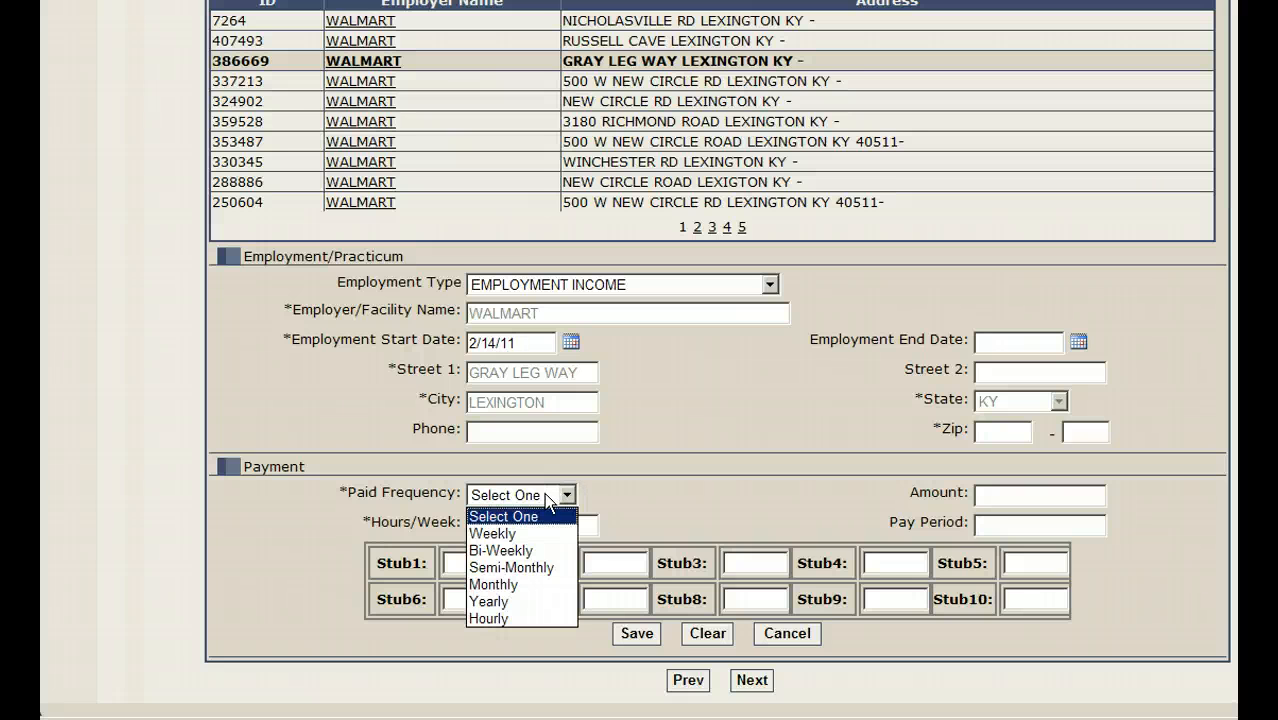
{"action": "left_click", "coordinate": [545, 617]}
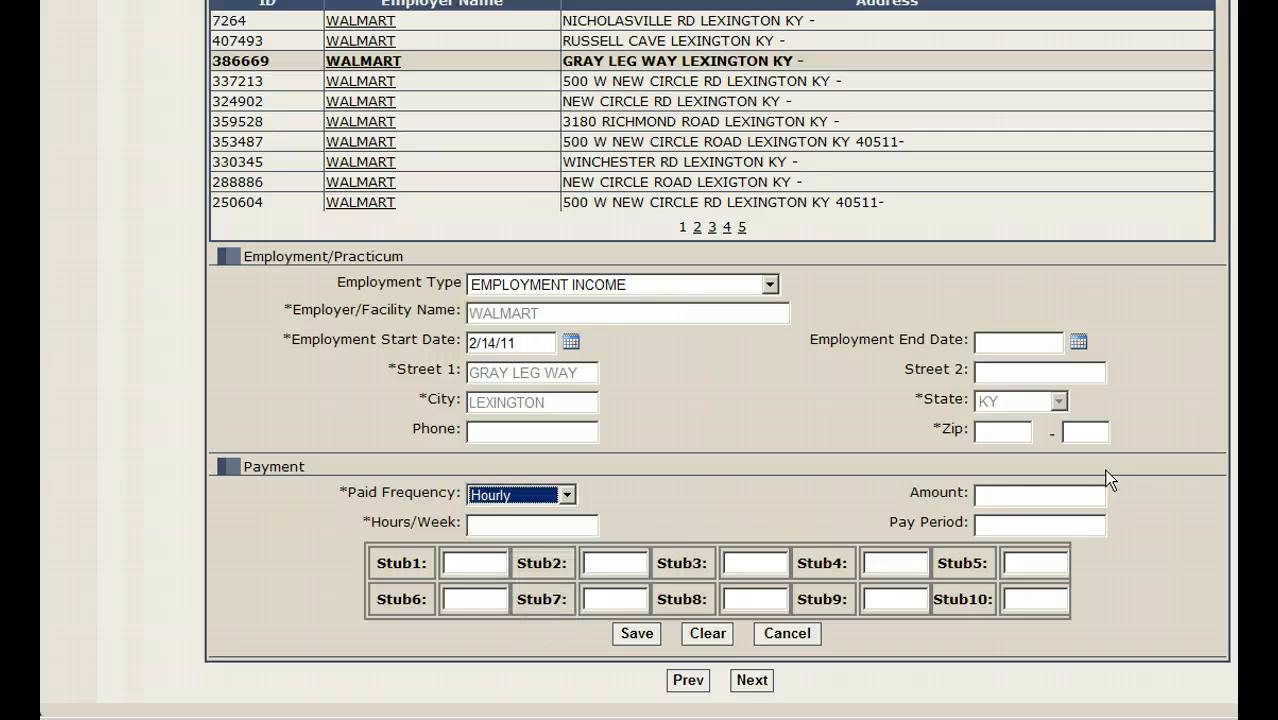
{"action": "left_click", "coordinate": [1010, 495]}
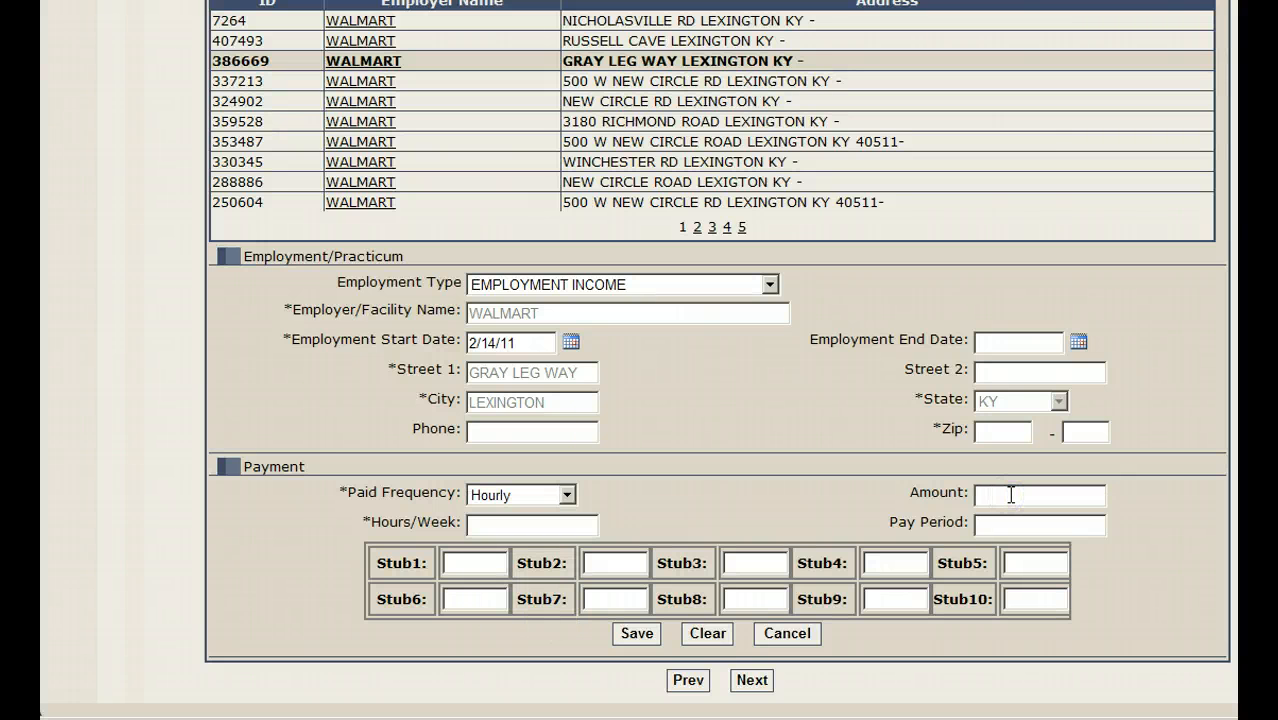
{"action": "type", "text": "8.00"}
{"action": "left_click", "coordinate": [554, 528]}
{"action": "type", "text": "30"}
{"action": "left_click", "coordinate": [638, 638]}
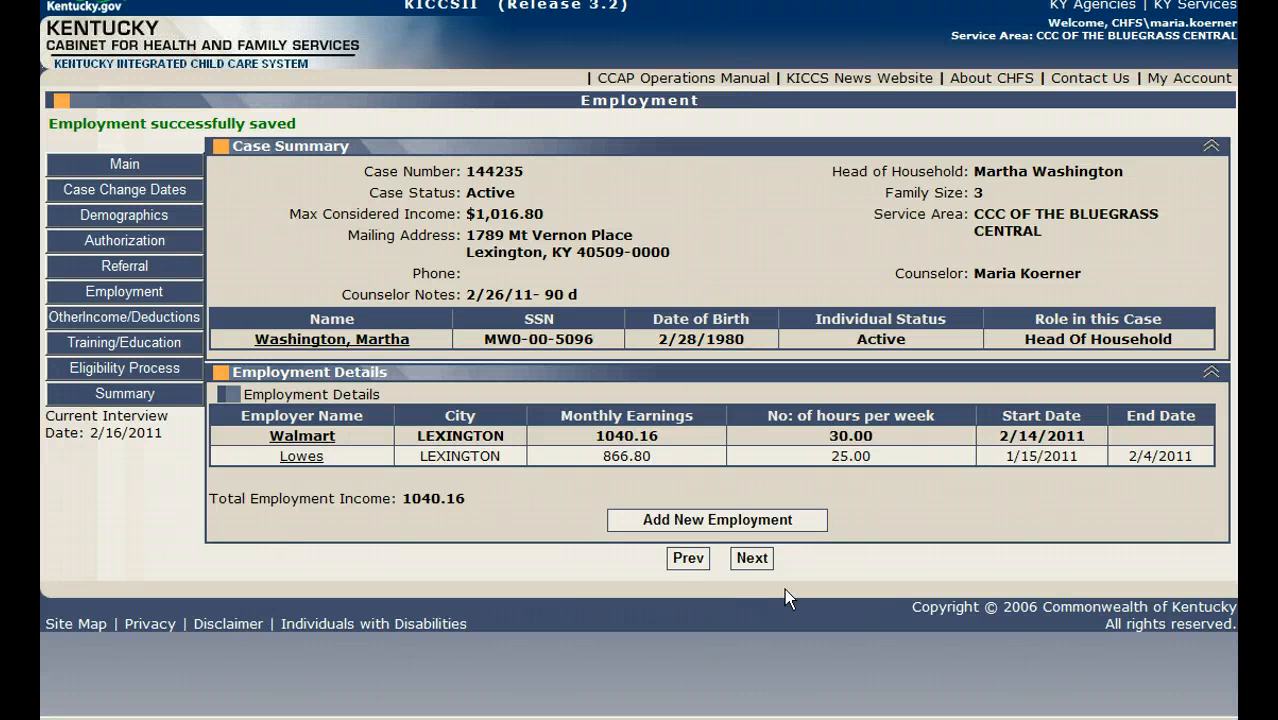
Step: In the eligibility process, set the eligibility type to CCIE for both children needing care
{"action": "left_click", "coordinate": [89, 366]}
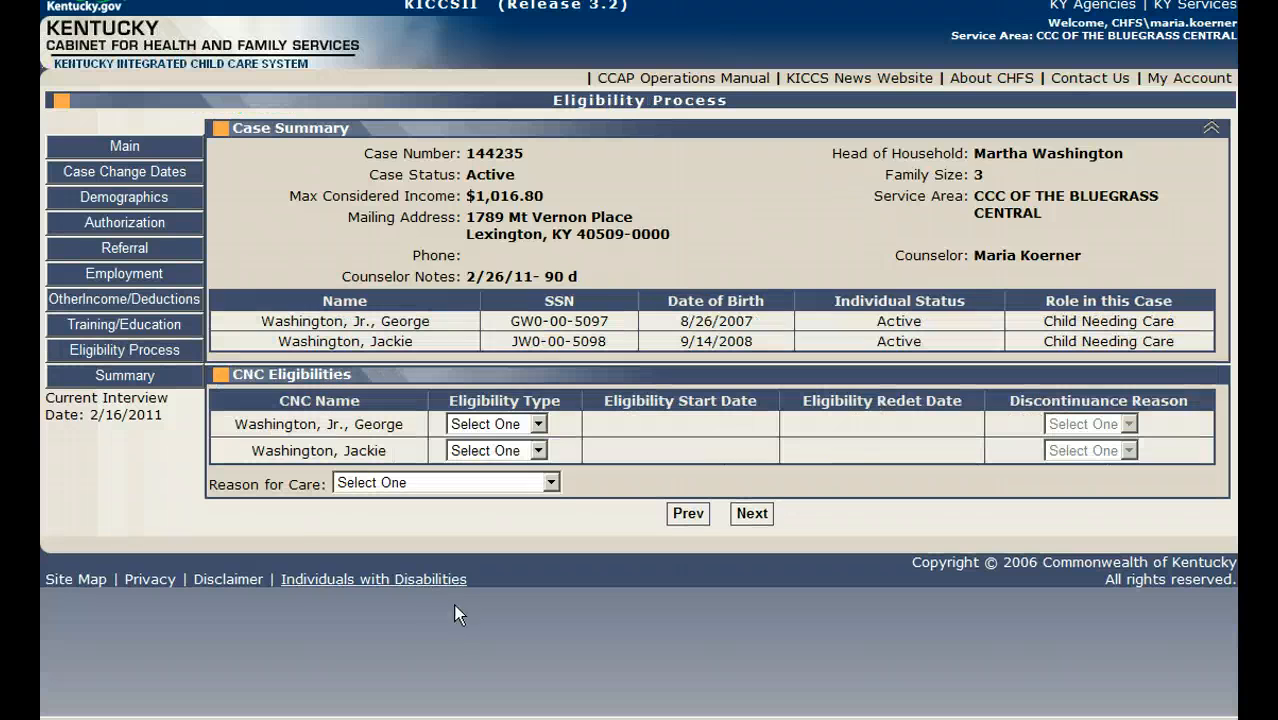
{"action": "left_click", "coordinate": [535, 424]}
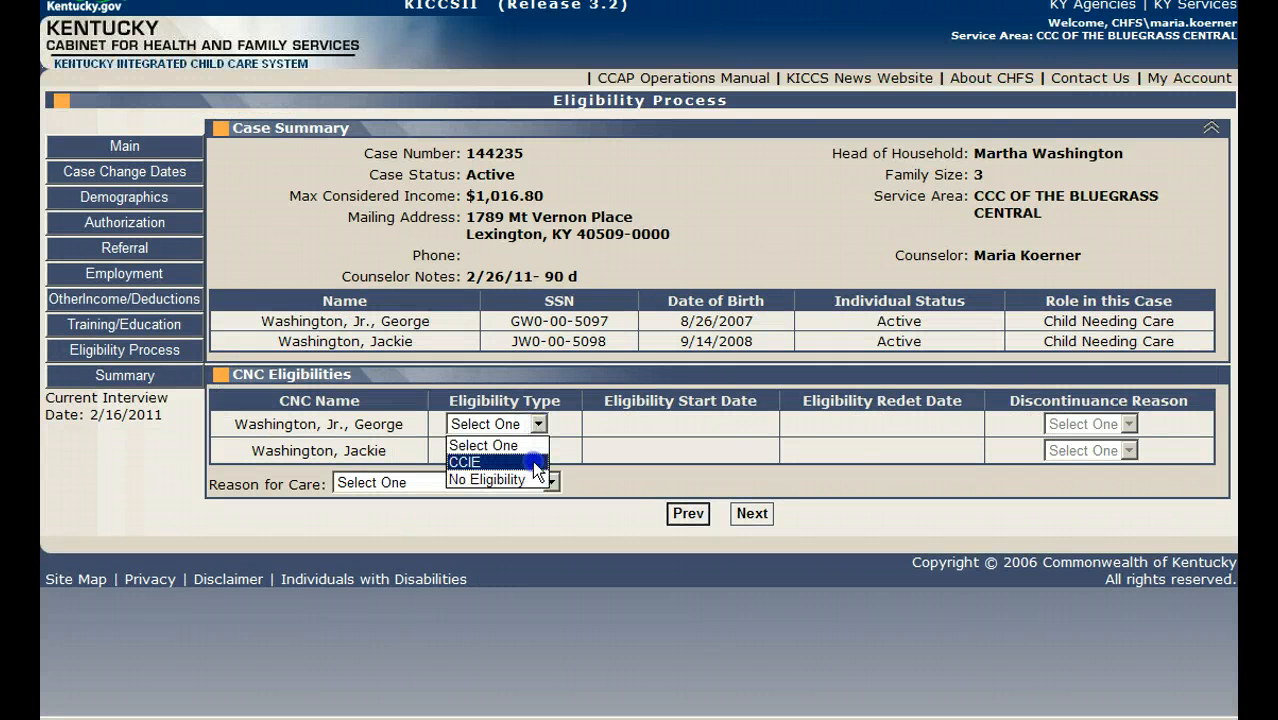
{"action": "left_click", "coordinate": [535, 462]}
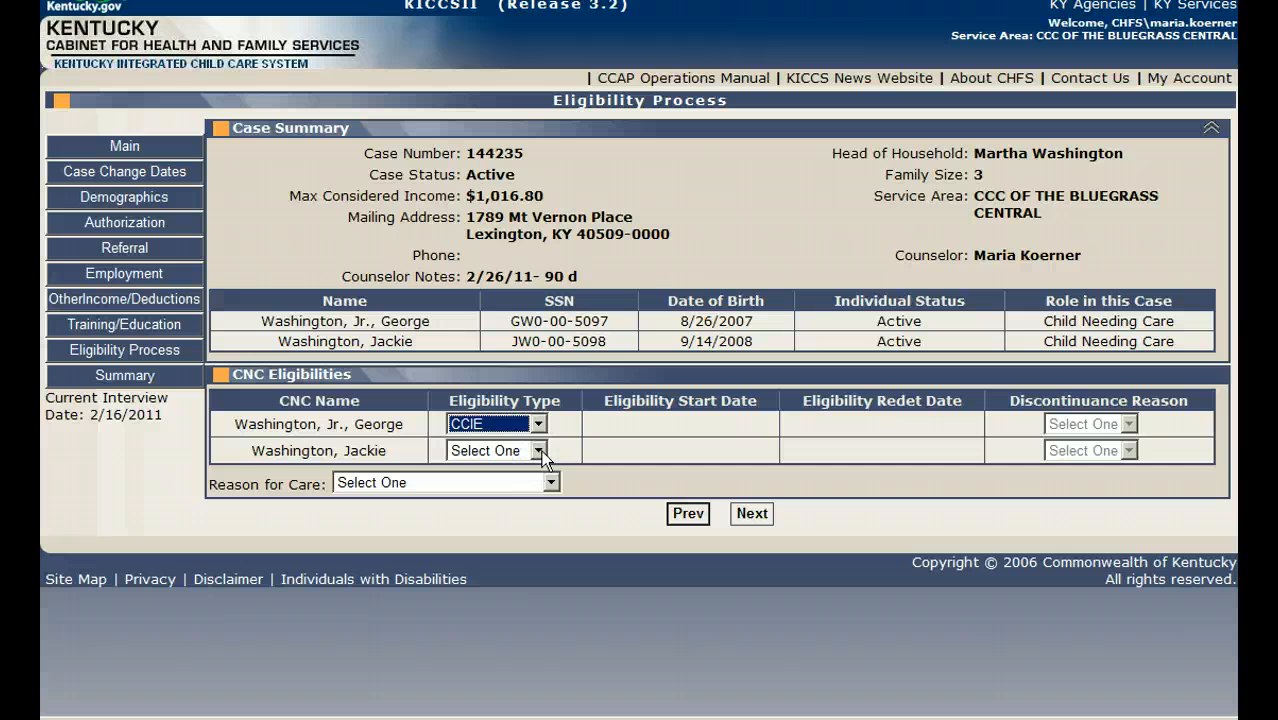
{"action": "left_click", "coordinate": [543, 450]}
{"action": "left_click", "coordinate": [514, 489]}
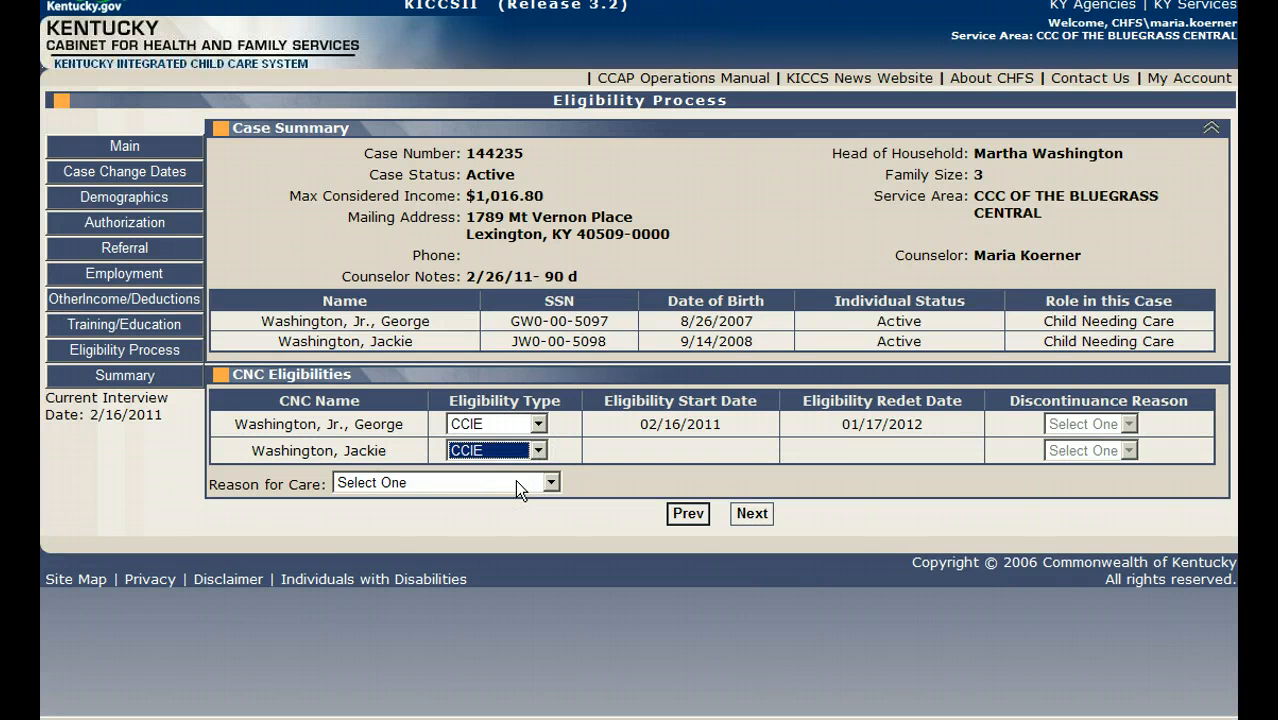
Step: Set the reason for care to WORK (INCOME ELIGIBLE) and finish the eligibility process through its summary
{"action": "left_click", "coordinate": [521, 483]}
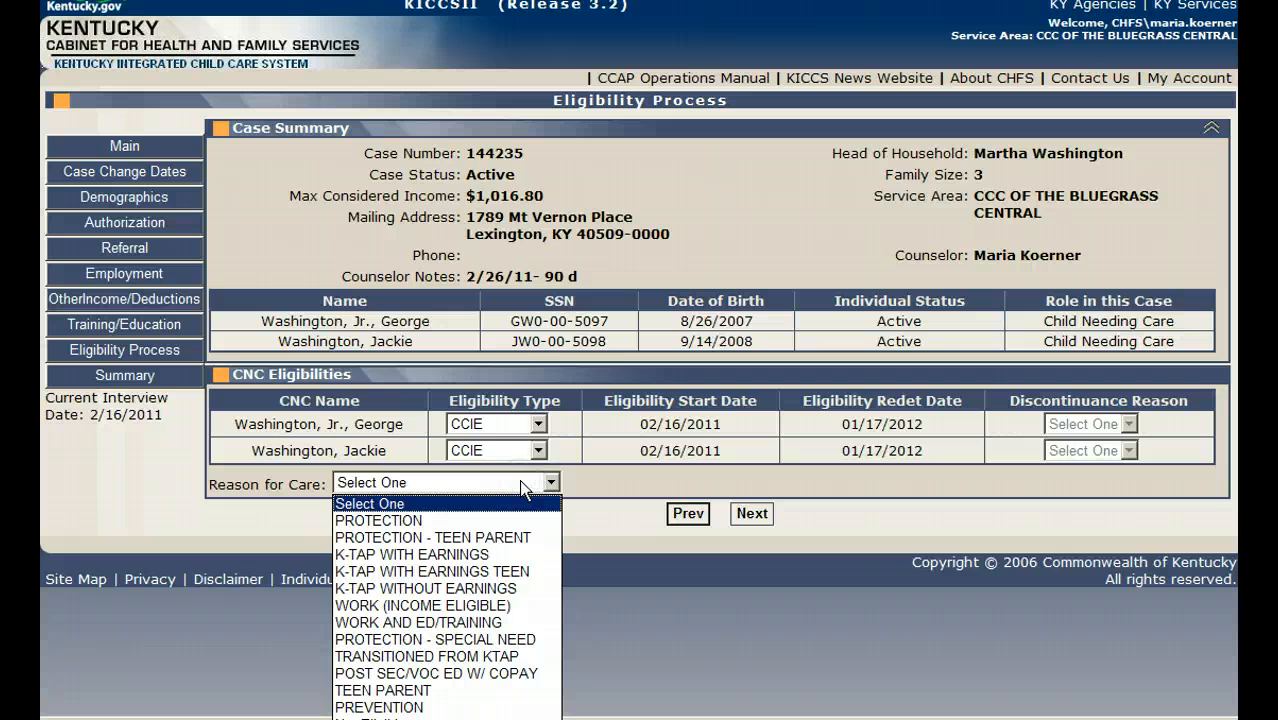
{"action": "left_click", "coordinate": [522, 606]}
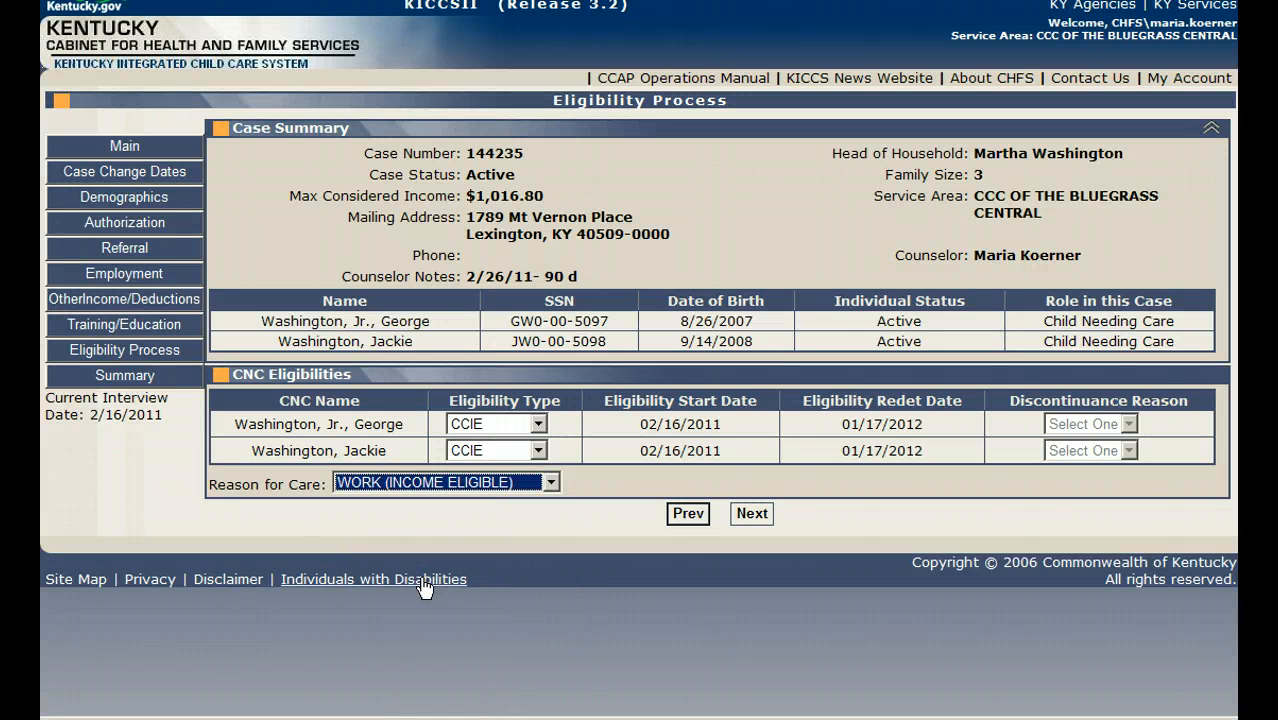
{"action": "left_click", "coordinate": [753, 513]}
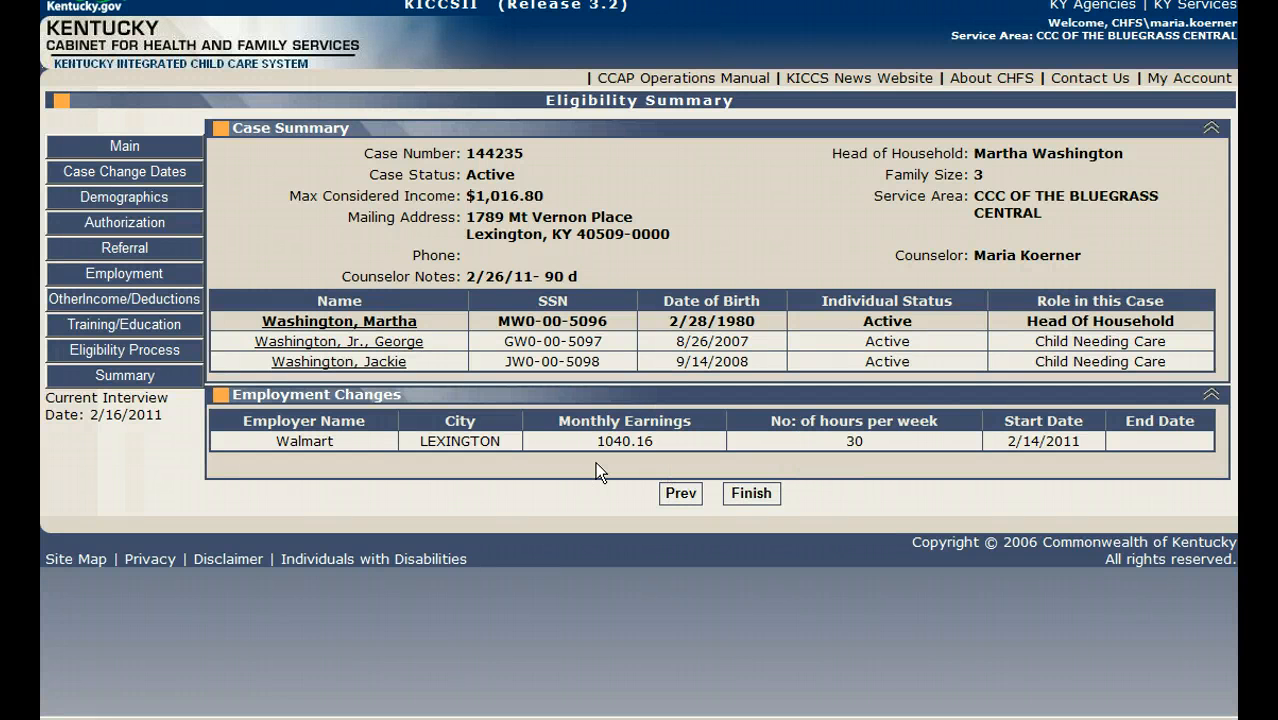
{"action": "left_click", "coordinate": [752, 494]}
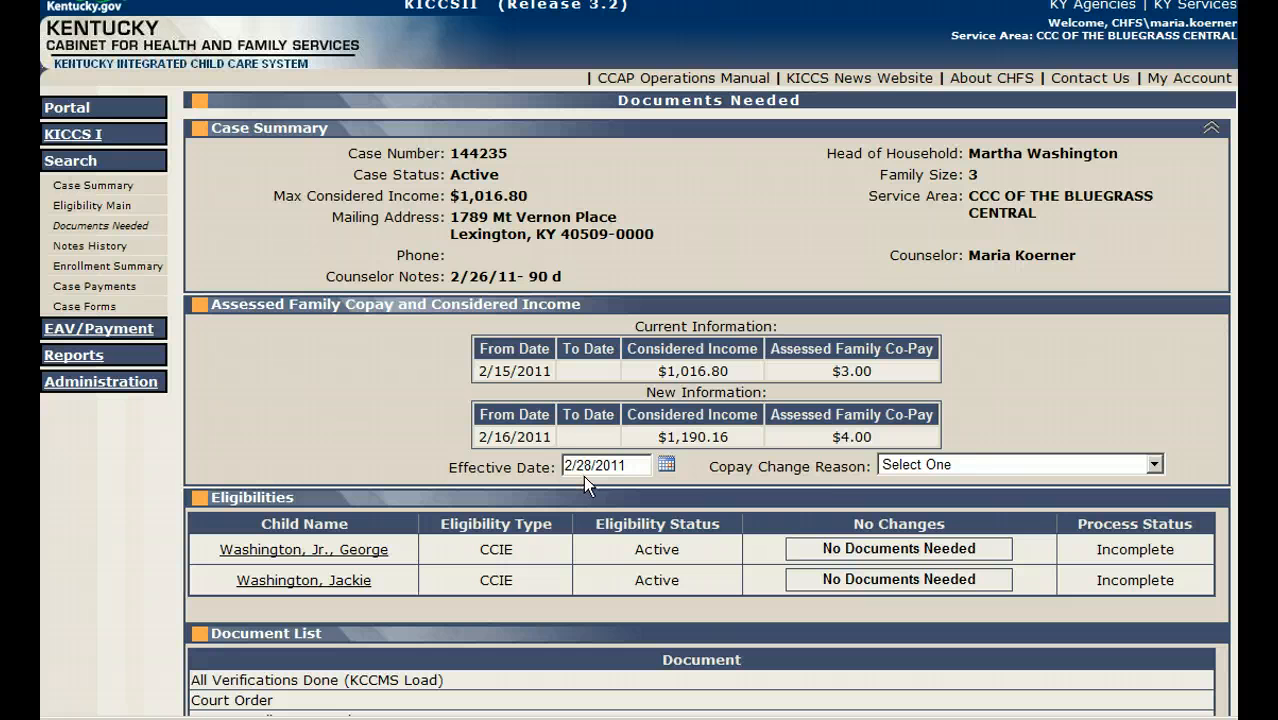
Step: Set the copay change reason to Change in income and process the eligibilities with no documents needed
{"action": "left_click", "coordinate": [1152, 466]}
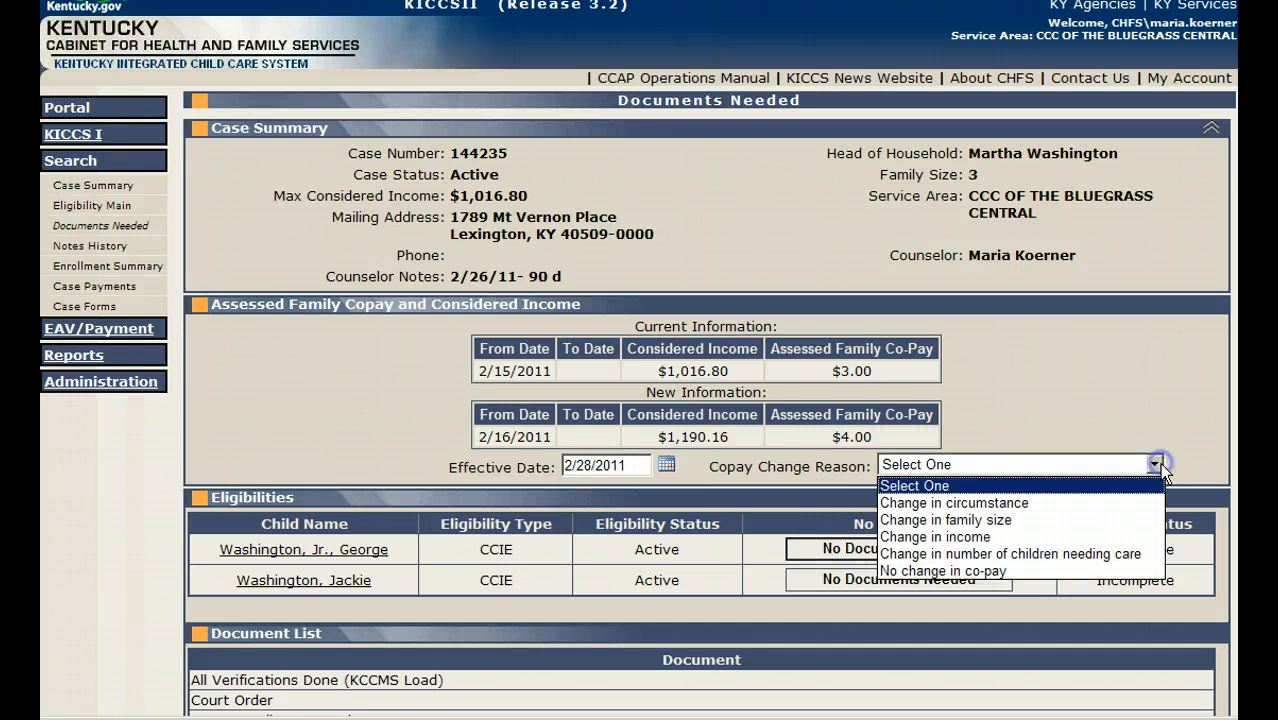
{"action": "left_click", "coordinate": [1113, 540]}
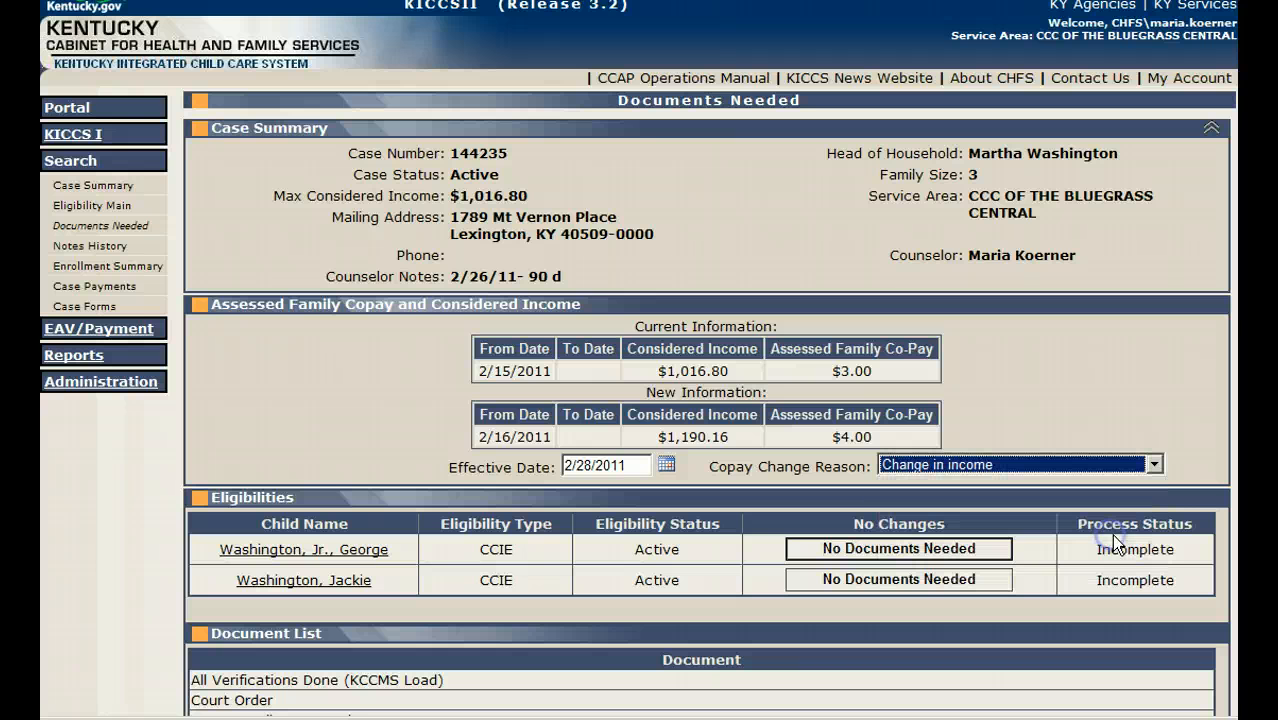
{"action": "left_click", "coordinate": [851, 552]}
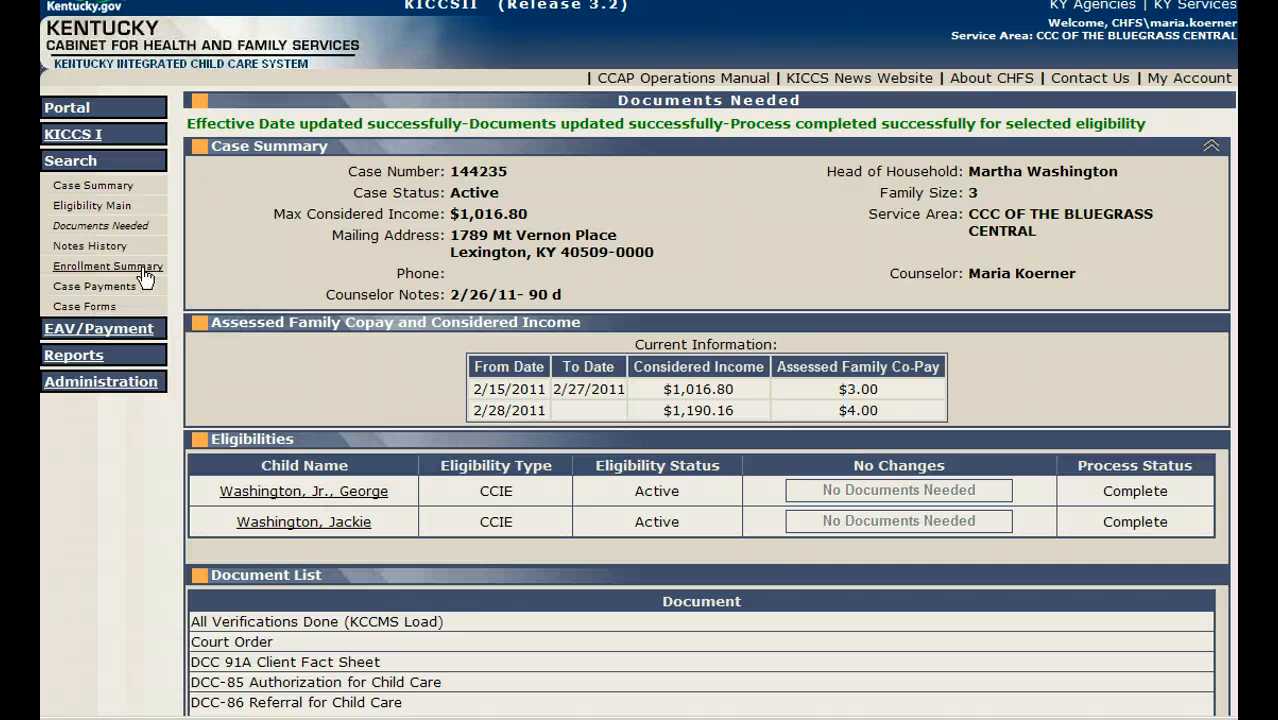
Step: Allocate the co-pay in the enrollment summary, and create and open a new certificate for Kinder Care Learning Center #304
{"action": "left_click", "coordinate": [108, 266]}
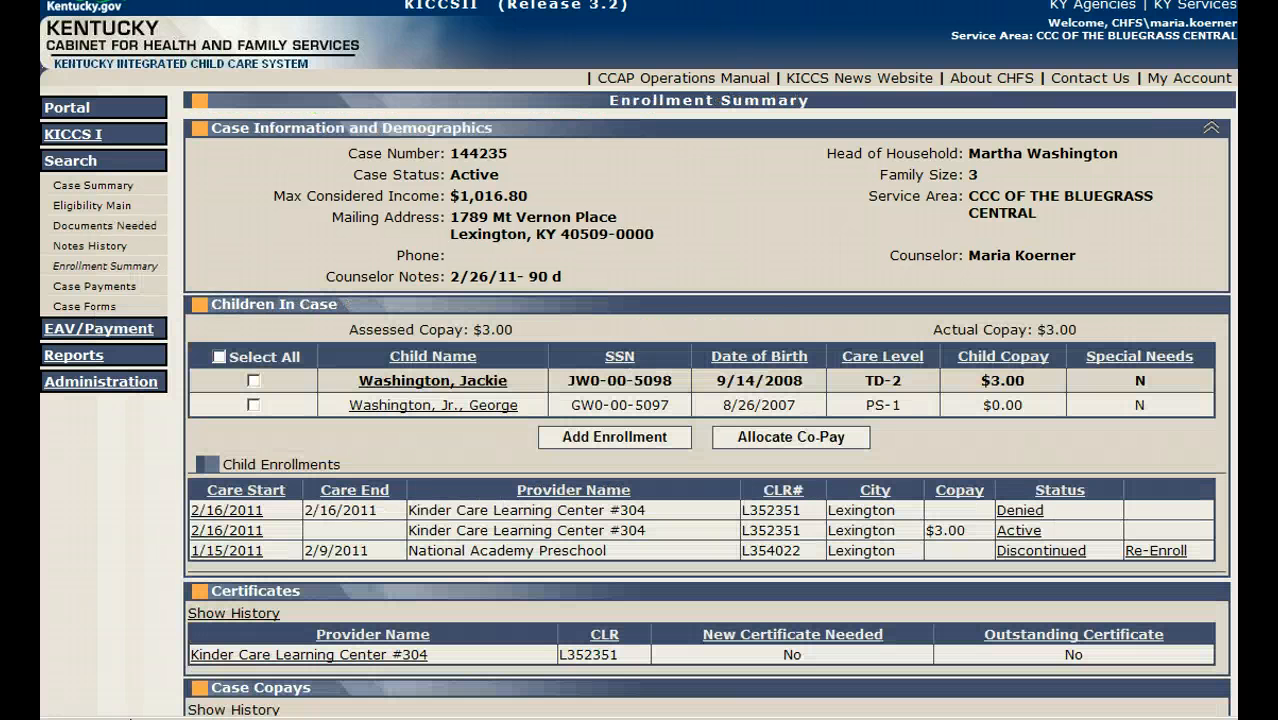
{"action": "left_click", "coordinate": [822, 440]}
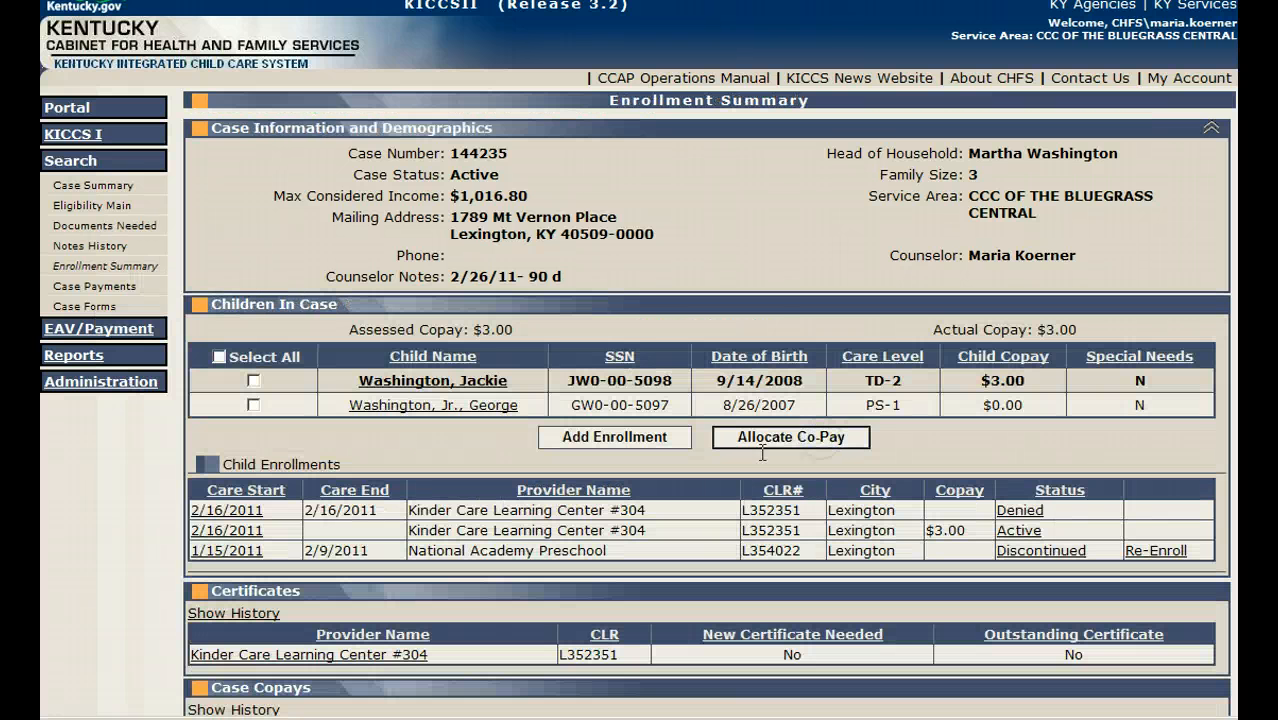
{"action": "scroll", "coordinate": [378, 508], "scroll_direction": "down", "scroll_amount": 3}
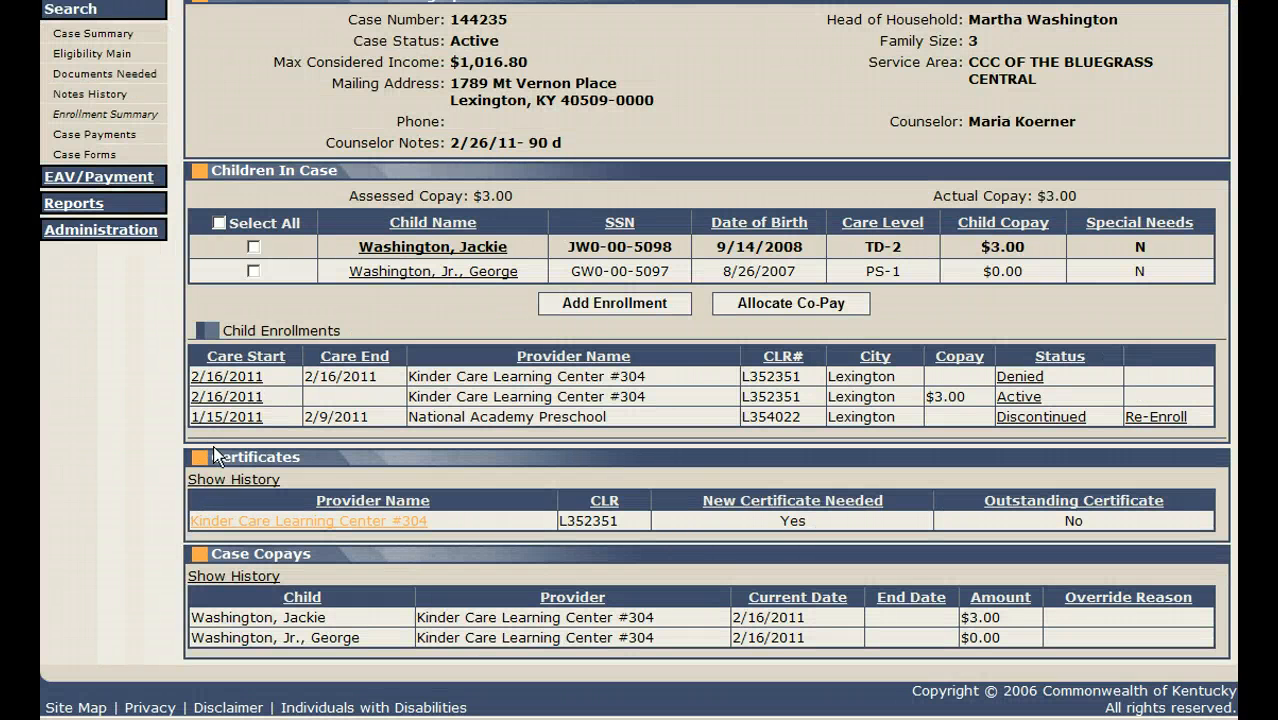
{"action": "left_click", "coordinate": [411, 520]}
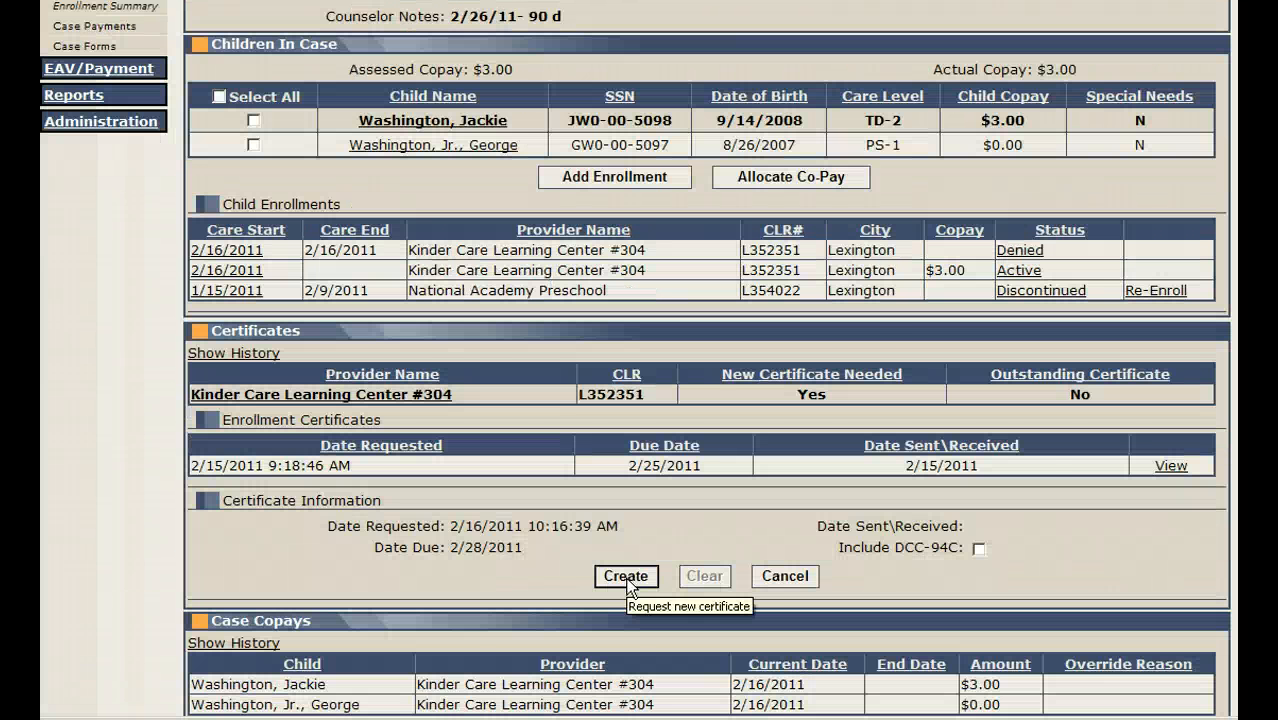
{"action": "left_click", "coordinate": [627, 578]}
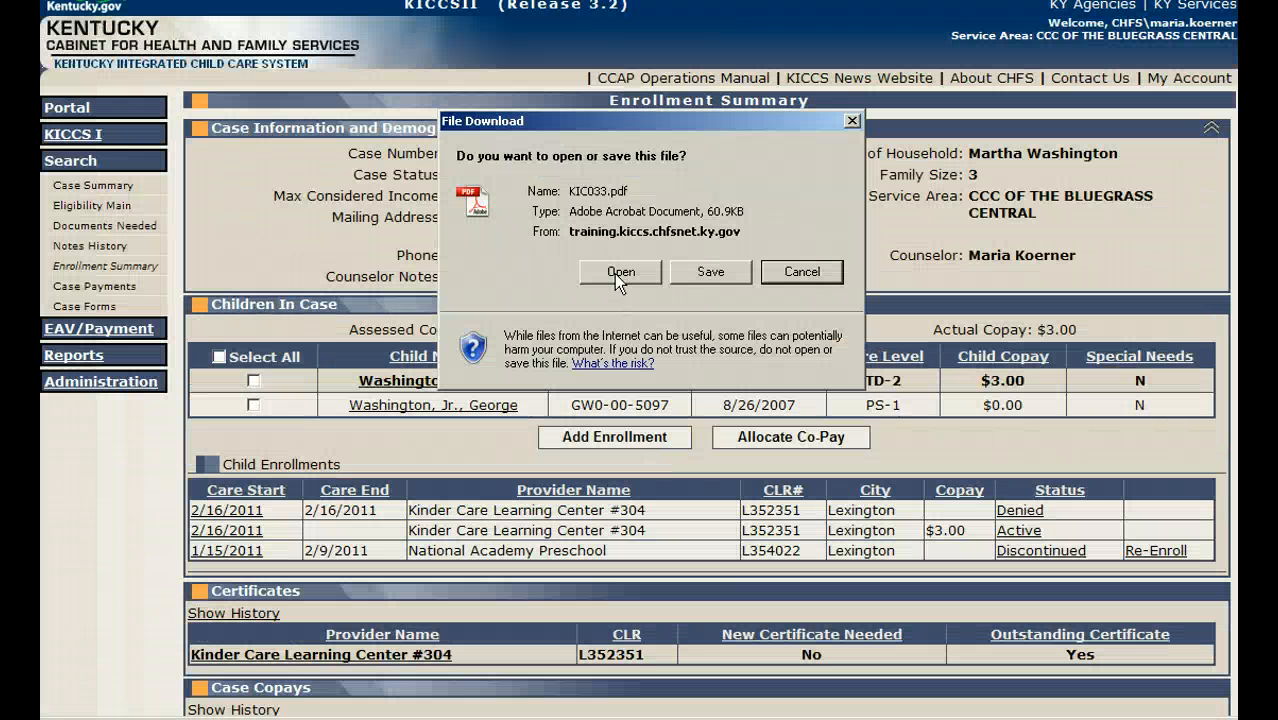
{"action": "left_click", "coordinate": [614, 272]}
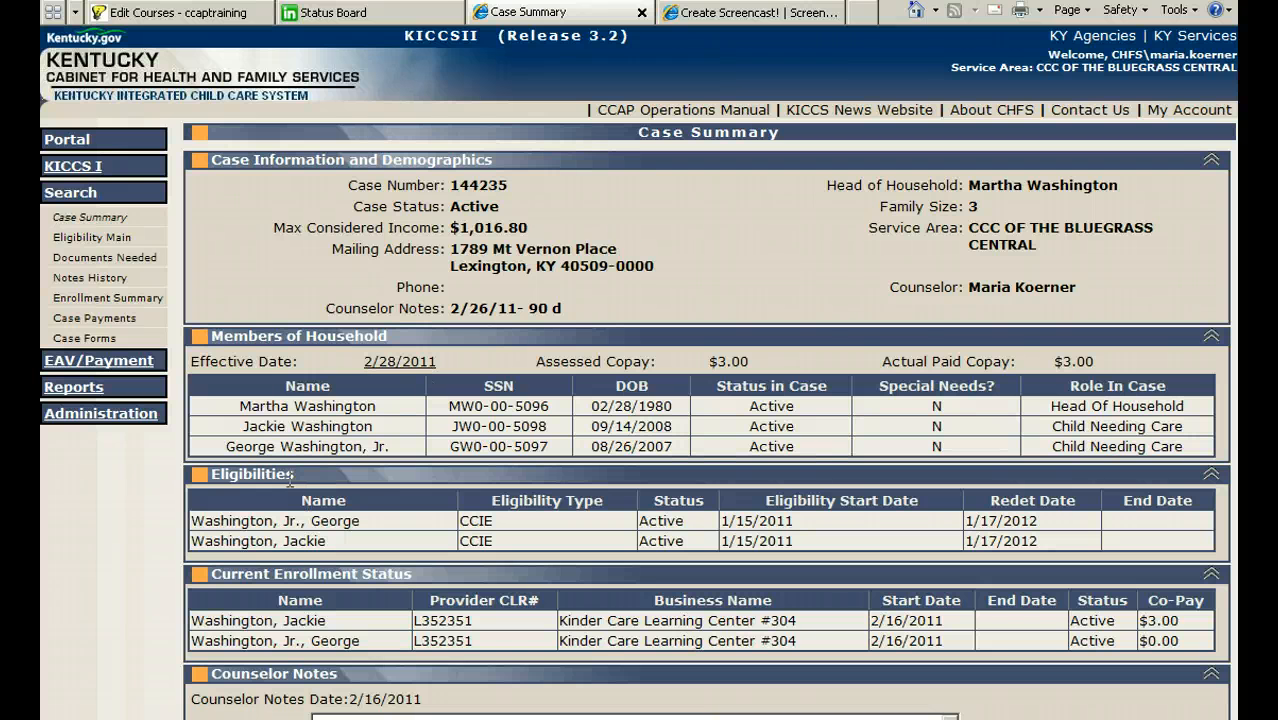
Step: Open the household's effective date in the case summary and review the DCC-105 Notice of Action in Word
{"action": "left_click", "coordinate": [396, 366]}
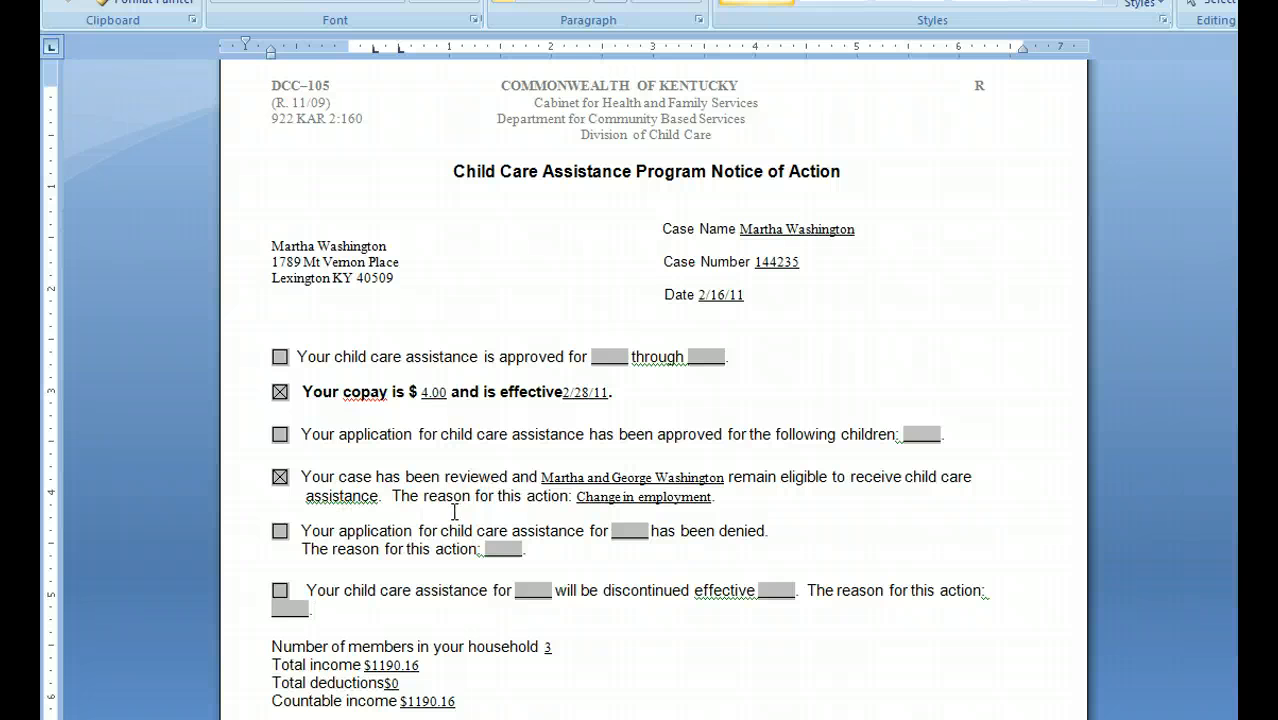
{"action": "scroll", "coordinate": [454, 512], "scroll_direction": "down", "scroll_amount": 1}
{"action": "scroll", "coordinate": [454, 512], "scroll_direction": "down", "scroll_amount": 1}
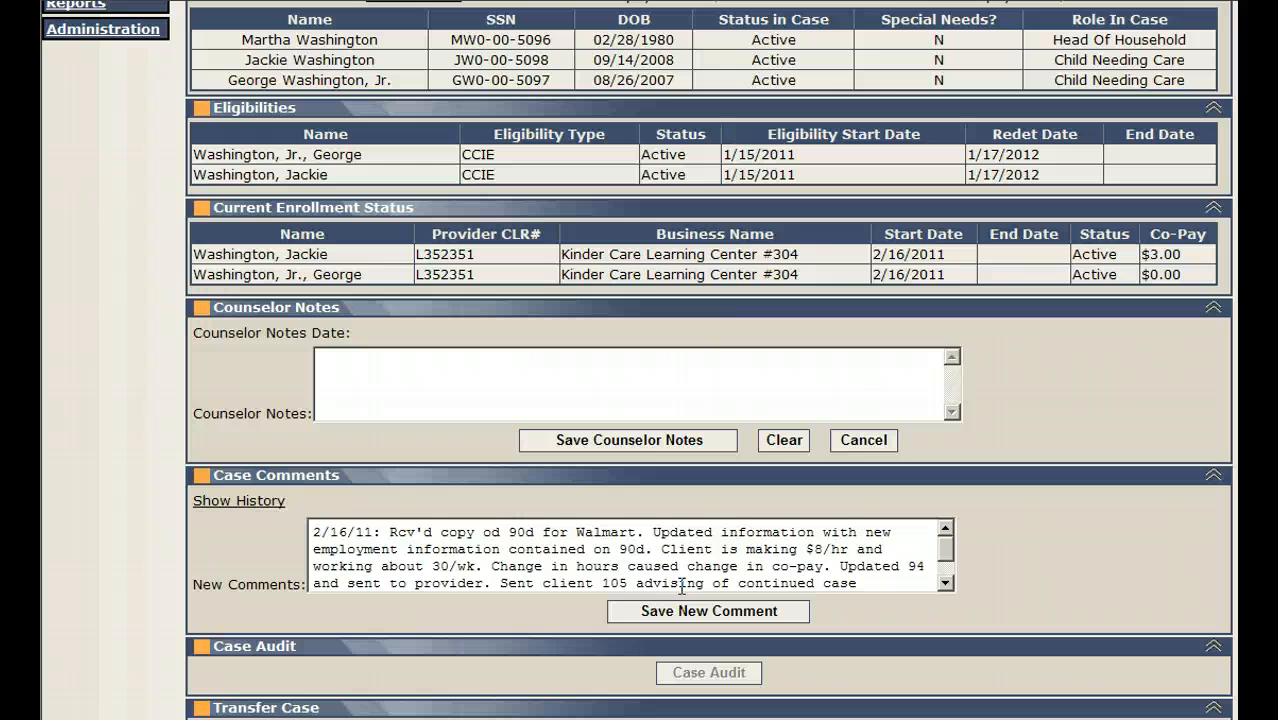
Step: Read through the new case comment about the Walmart 90d in KICCS and save it
{"action": "left_click", "coordinate": [945, 557]}
{"action": "left_click_drag", "start_coordinate": [945, 557], "coordinate": [945, 570]}
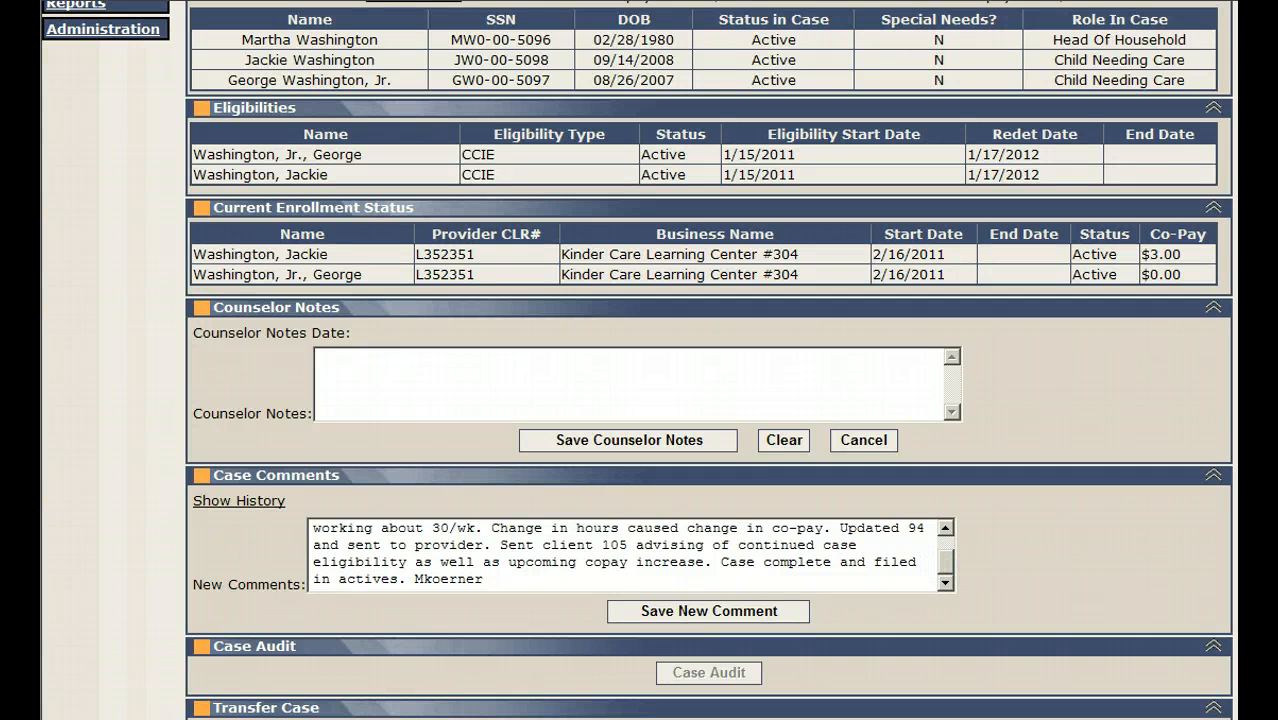
{"action": "left_click", "coordinate": [652, 611]}
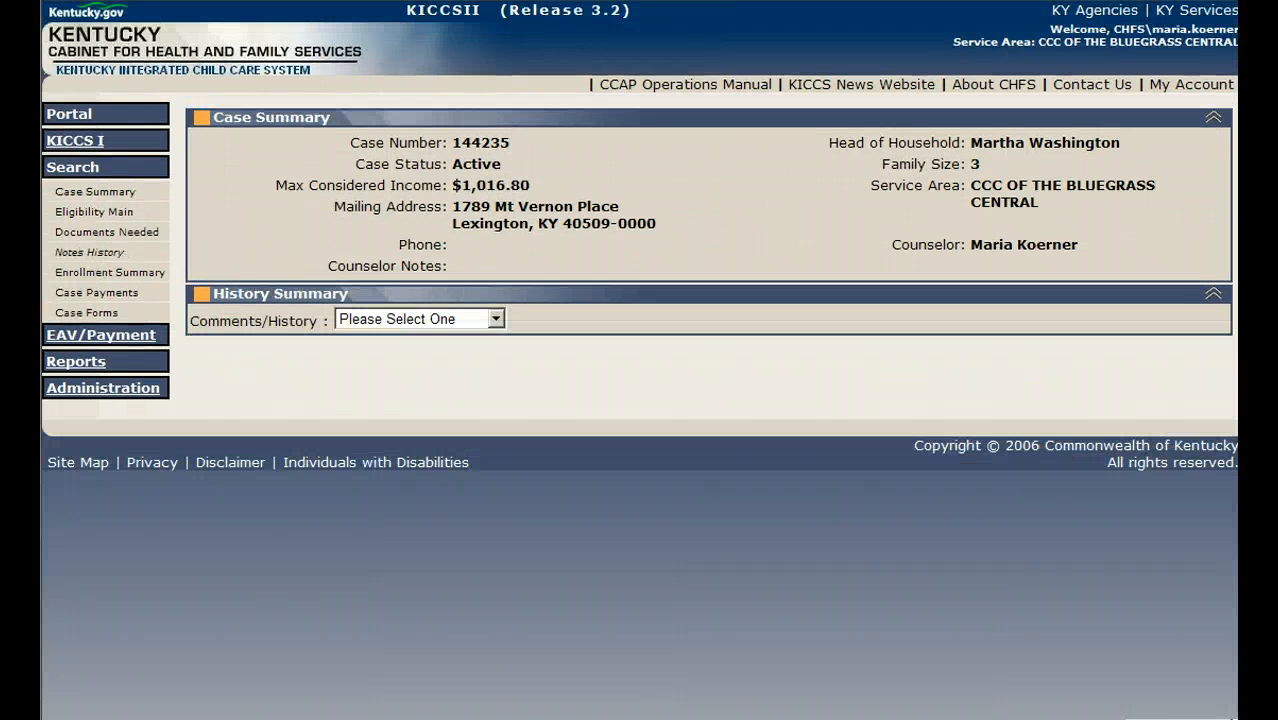
Step: Show the case comments in the notes history and print the Case Comments history from 2/16/11 to 2/16/11
{"action": "left_click", "coordinate": [492, 320]}
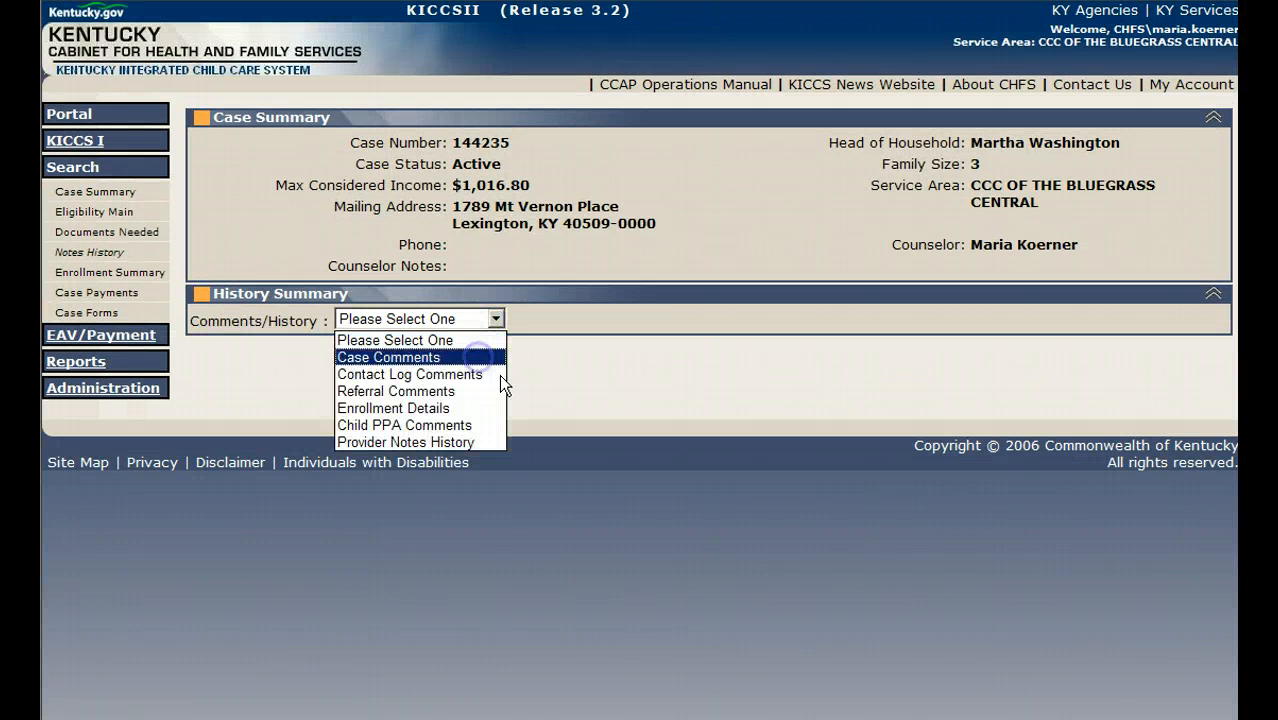
{"action": "left_click", "coordinate": [470, 357]}
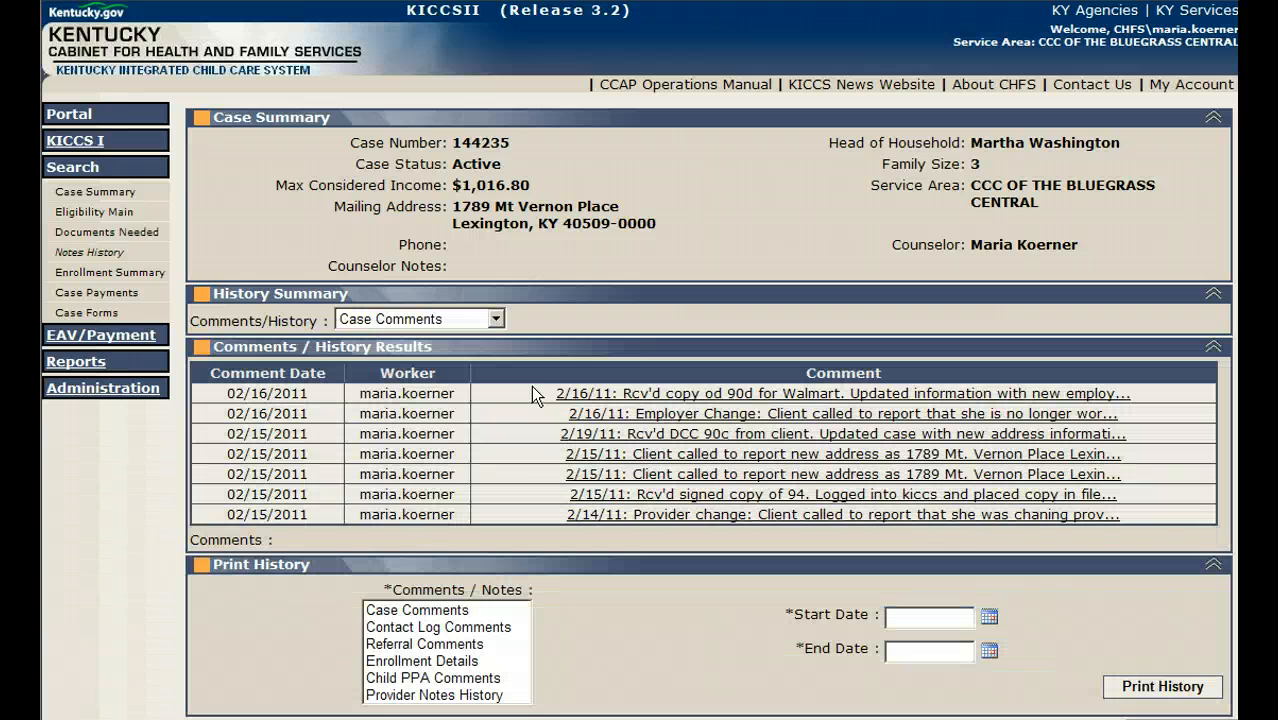
{"action": "left_click", "coordinate": [460, 610]}
{"action": "left_click", "coordinate": [920, 620]}
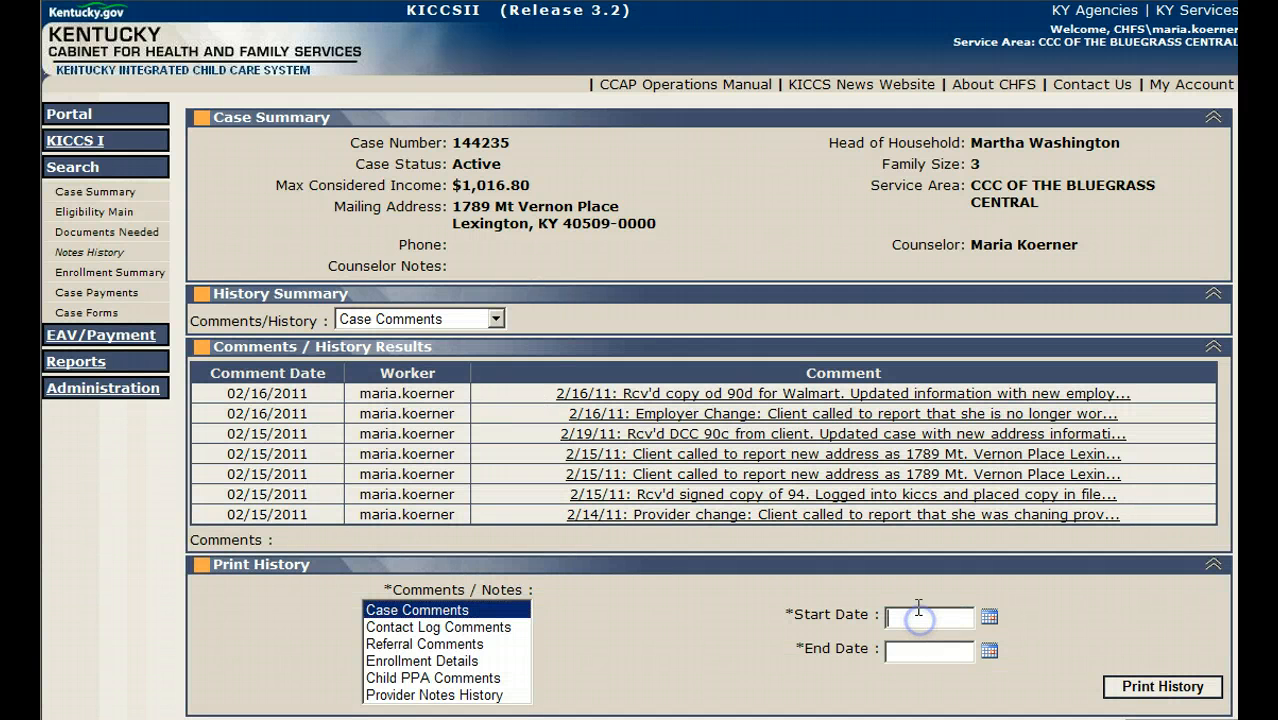
{"action": "type", "text": "2/16/11"}
{"action": "key", "text": "Tab"}
{"action": "type", "text": "2/16/11"}
{"action": "left_click", "coordinate": [1172, 690]}
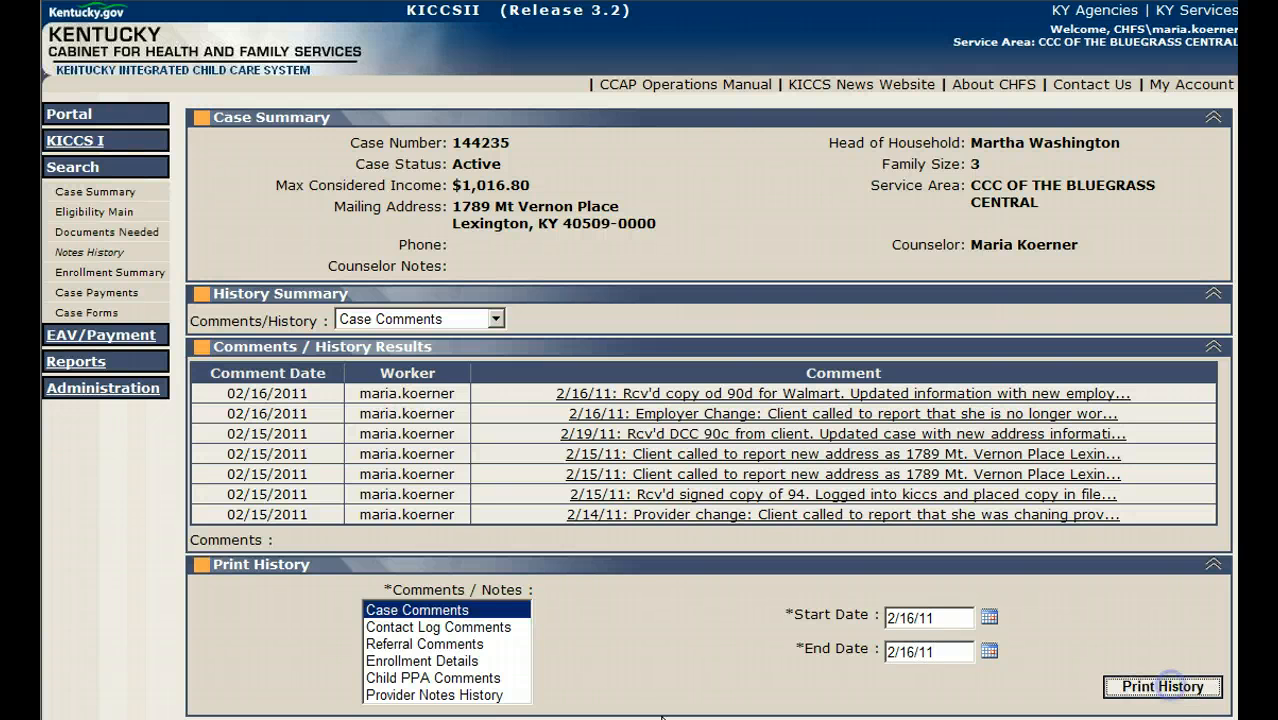